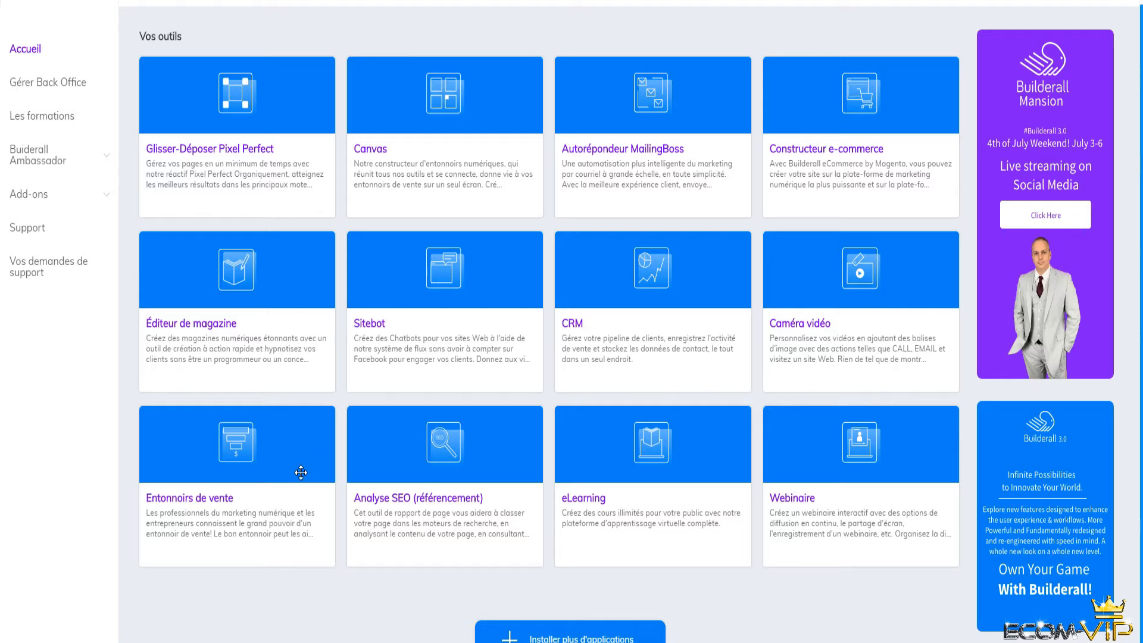
Step: Browse the funnel types offered in Entonnoirs de vente and select the Tunnel Page de Capture funnel
mouse_move(299, 473)
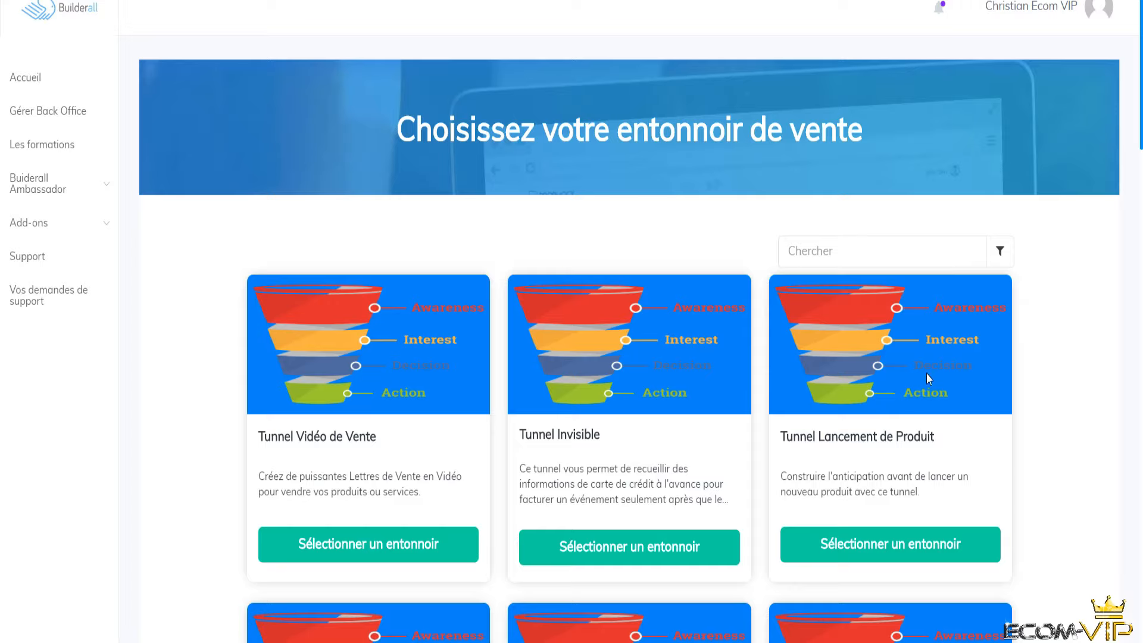
scroll(858, 441, down, 13)
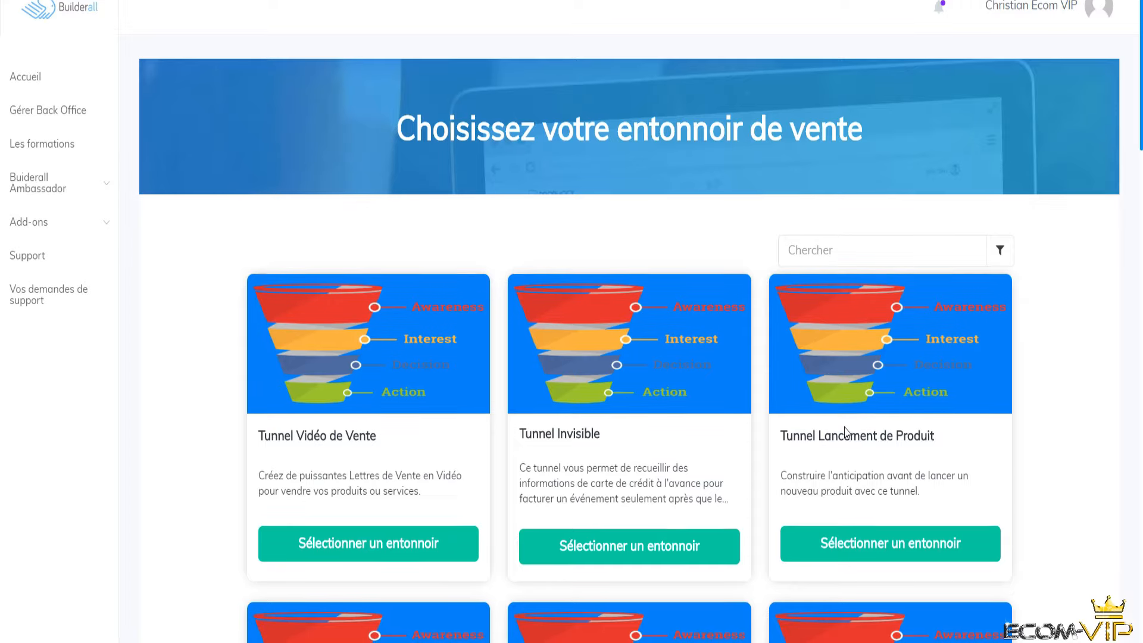
scroll(828, 413, down, 20)
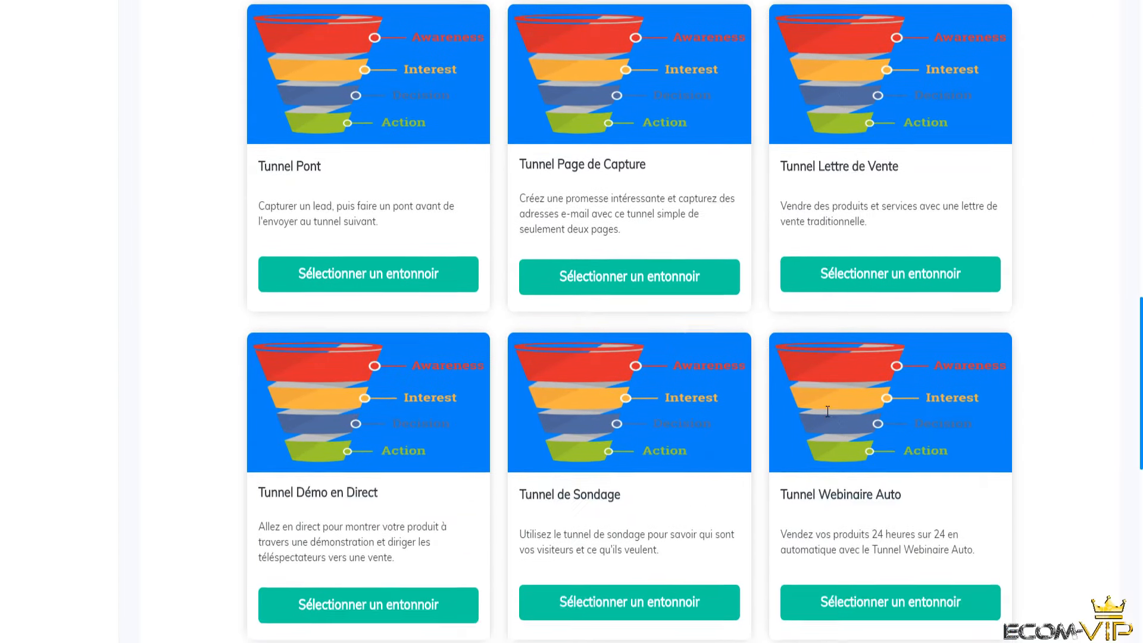
scroll(830, 415, up, 20)
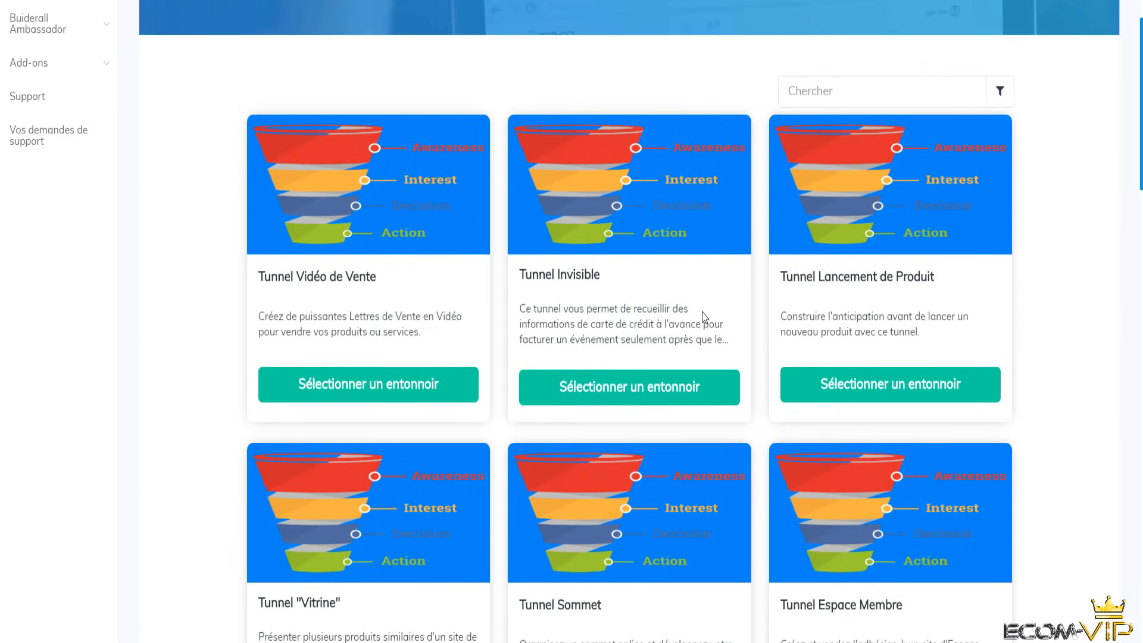
scroll(871, 314, down, 3)
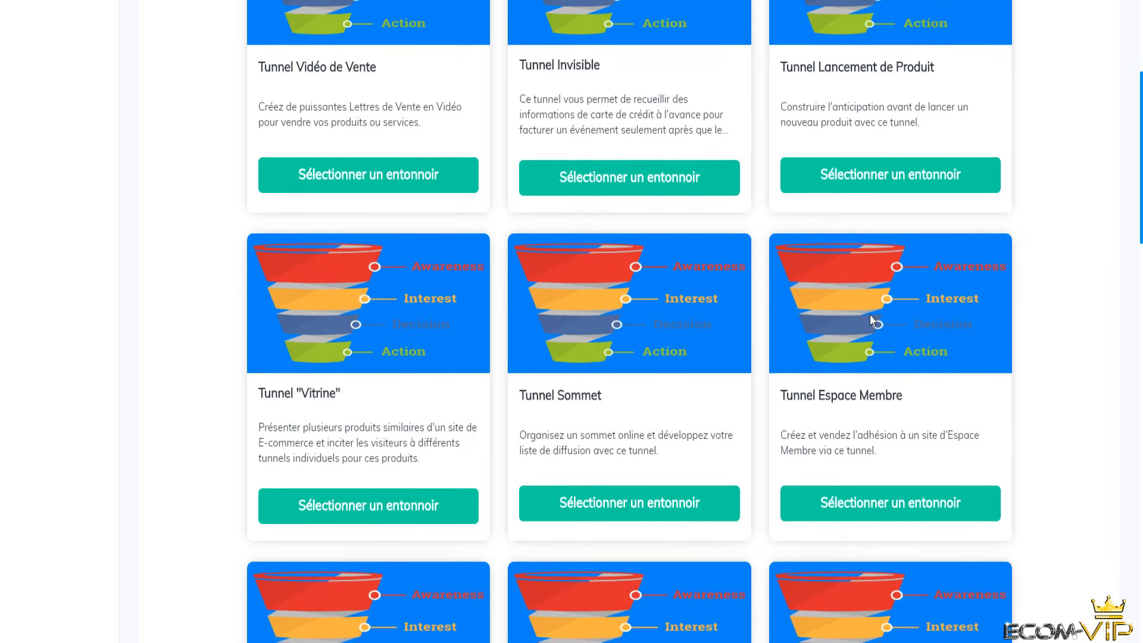
scroll(870, 315, down, 1)
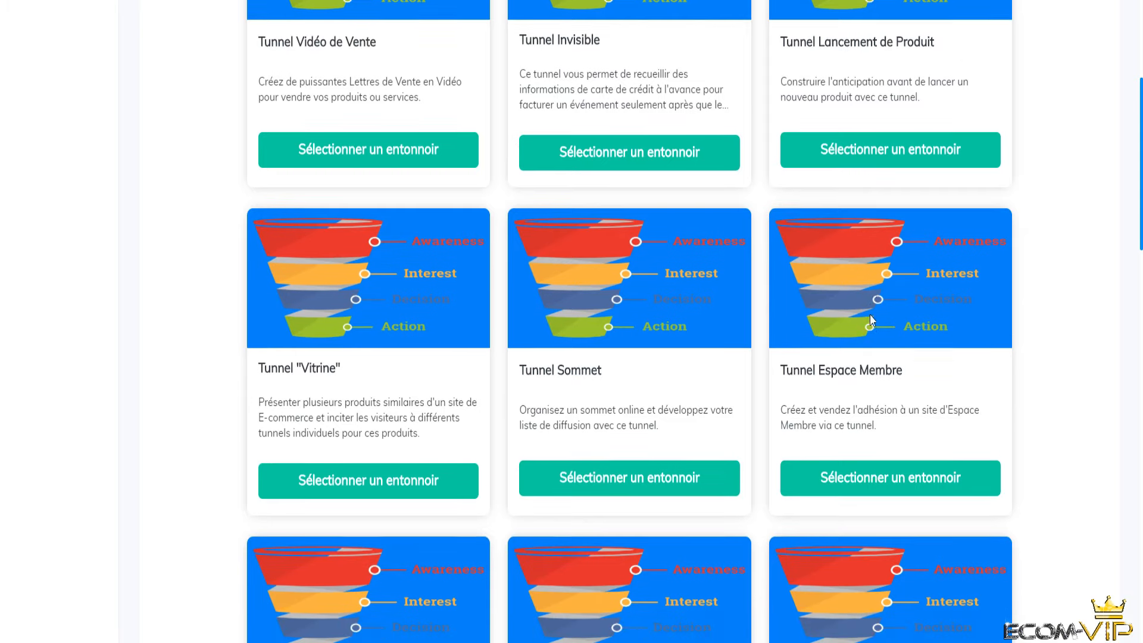
scroll(871, 320, down, 1)
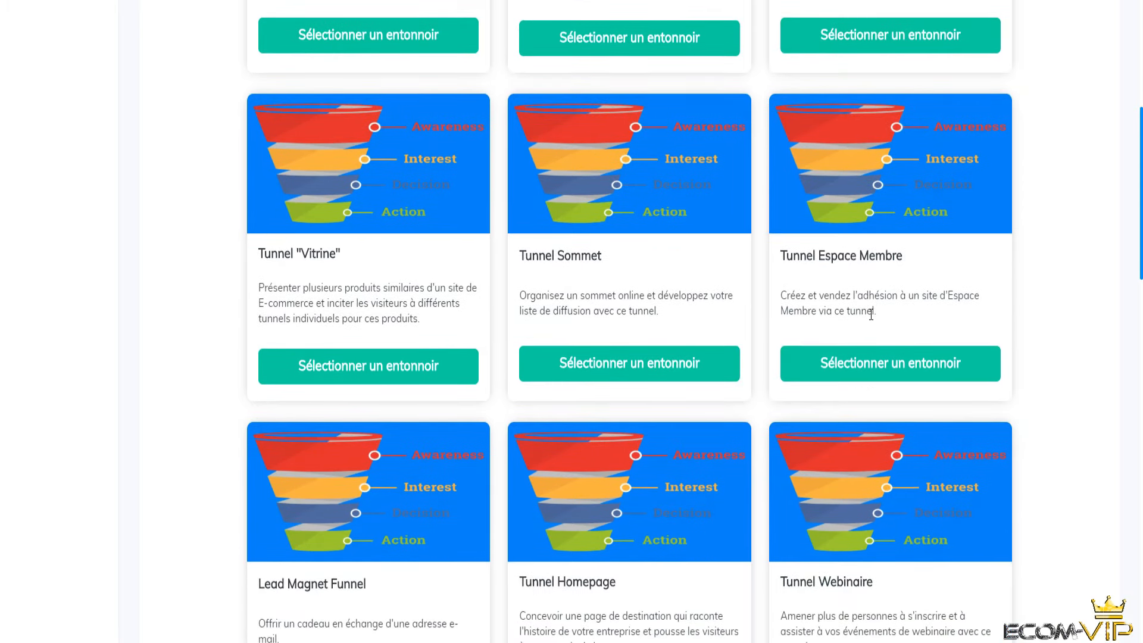
scroll(870, 324, down, 1)
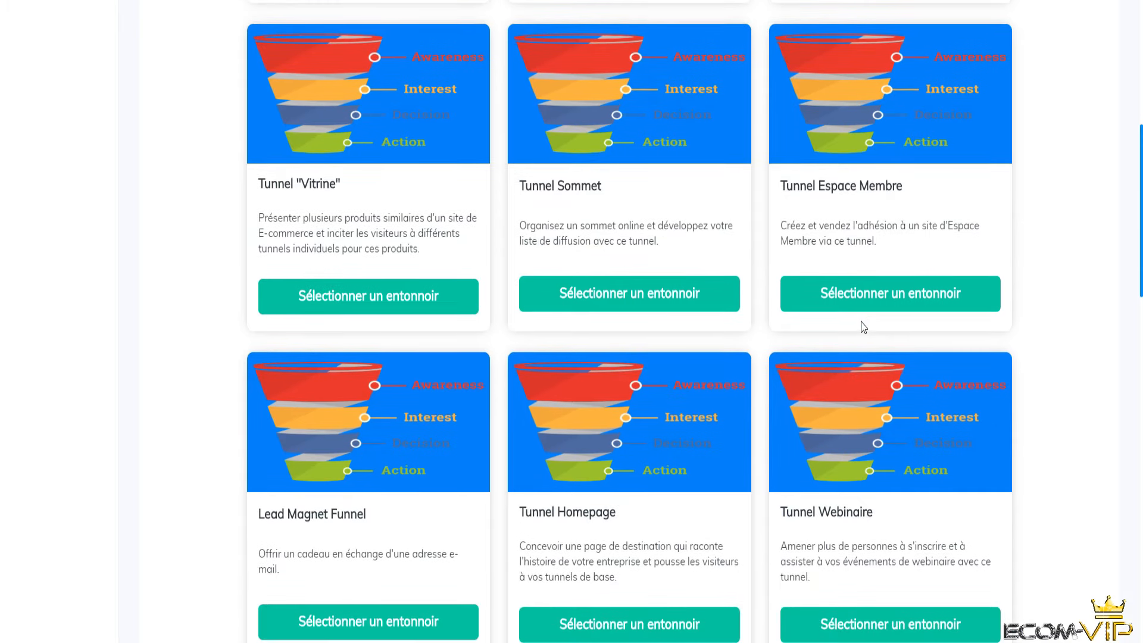
scroll(870, 324, down, 1)
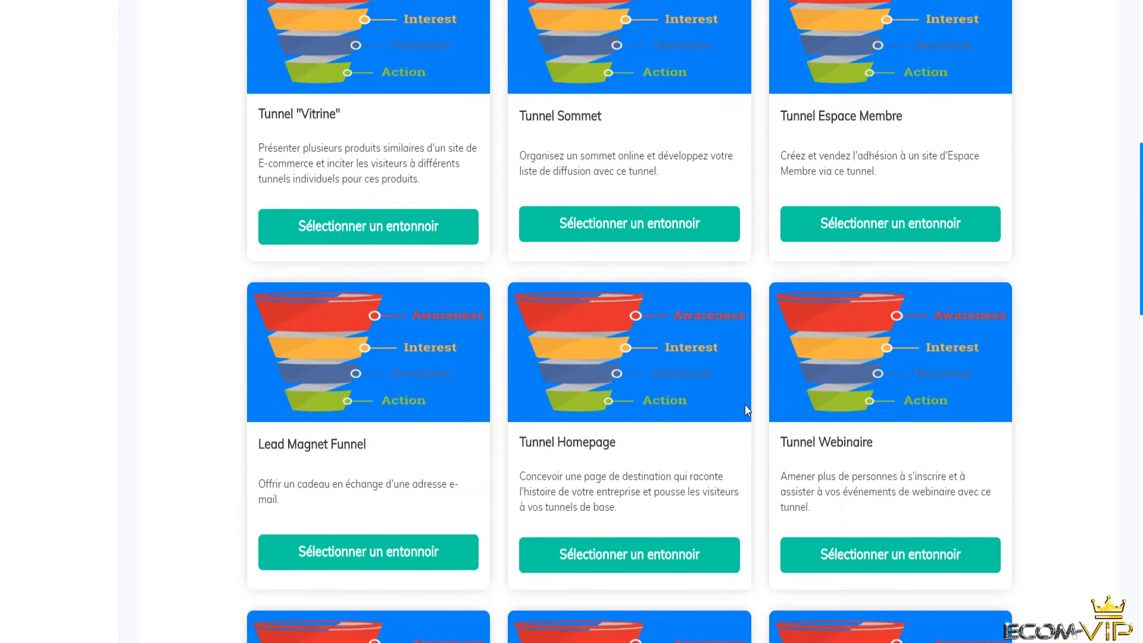
scroll(748, 410, down, 4)
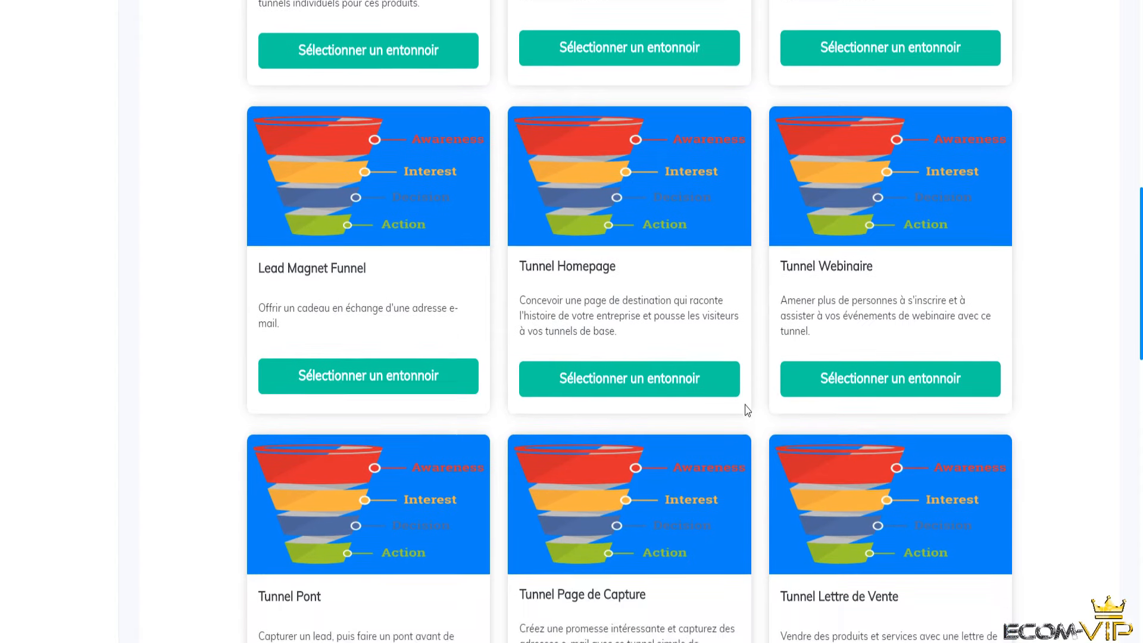
scroll(748, 410, down, 1)
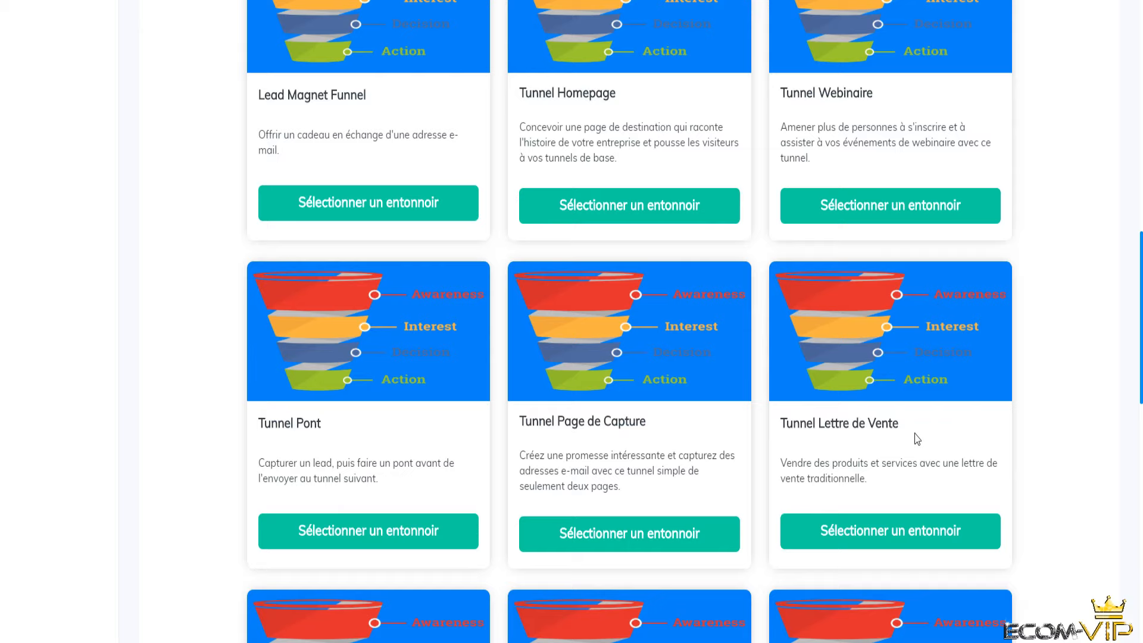
scroll(467, 441, down, 6)
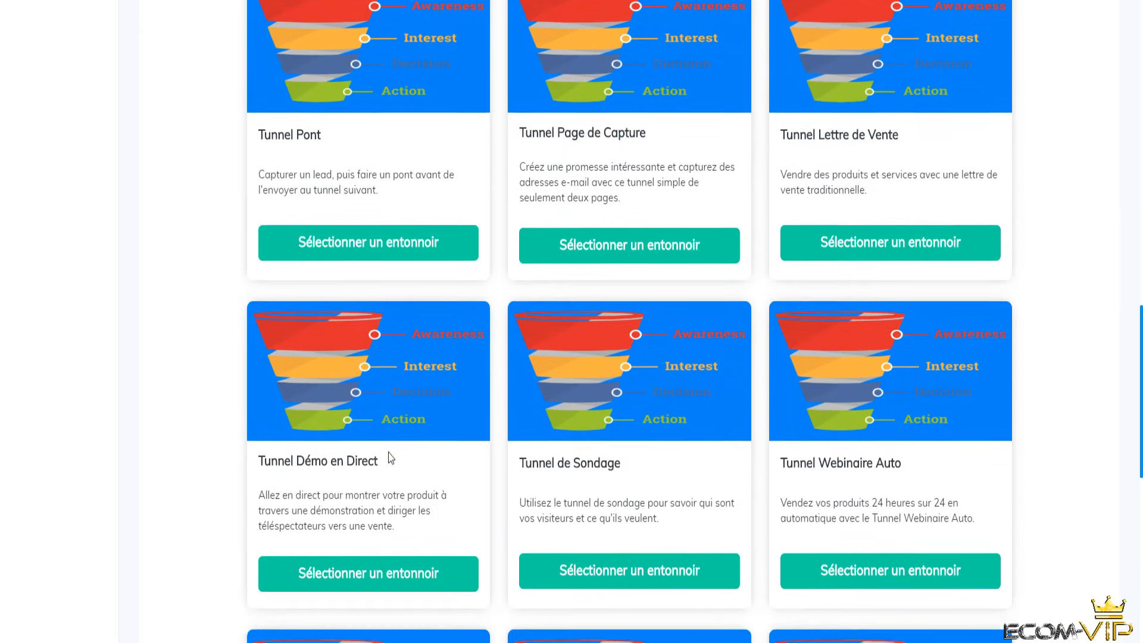
scroll(699, 399, down, 7)
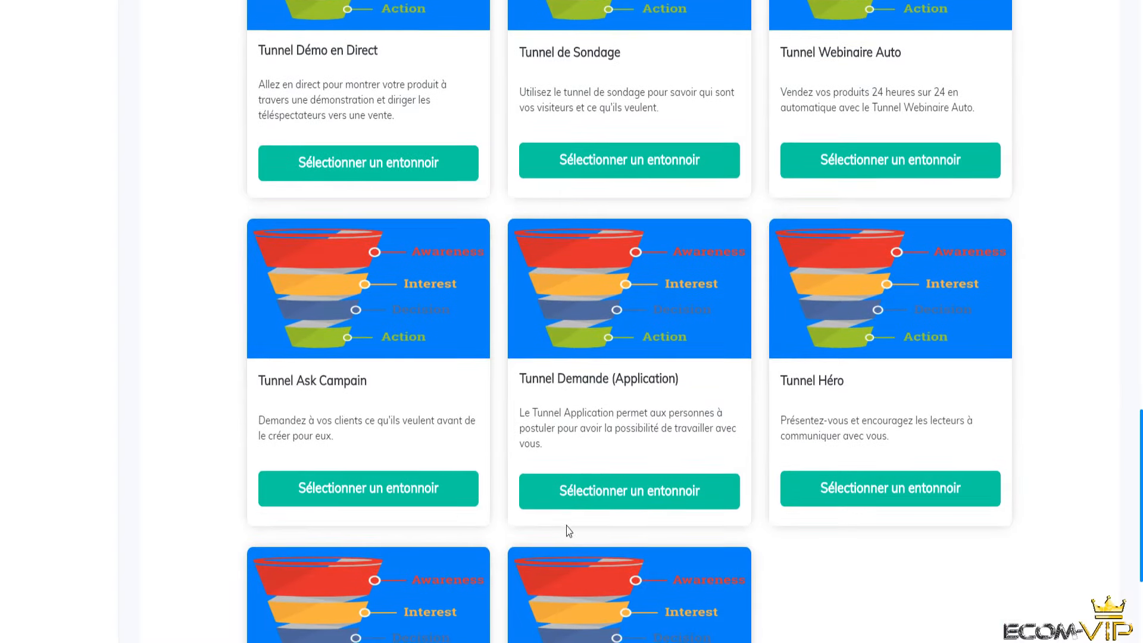
scroll(587, 539, up, 3)
scroll(616, 470, up, 5)
scroll(621, 462, down, 9)
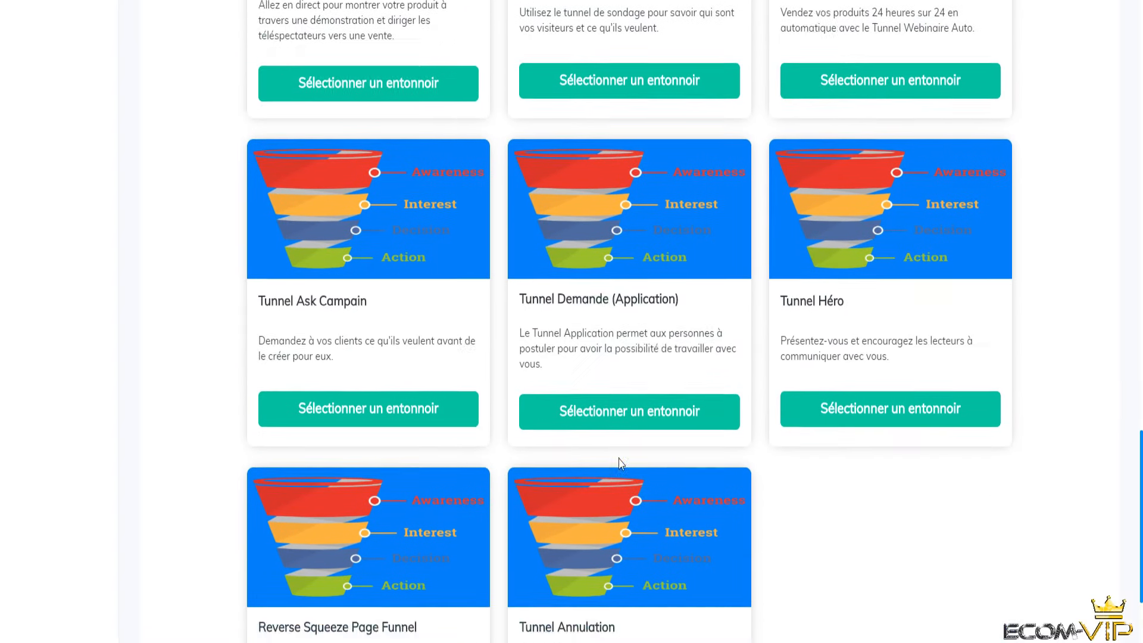
scroll(620, 459, up, 11)
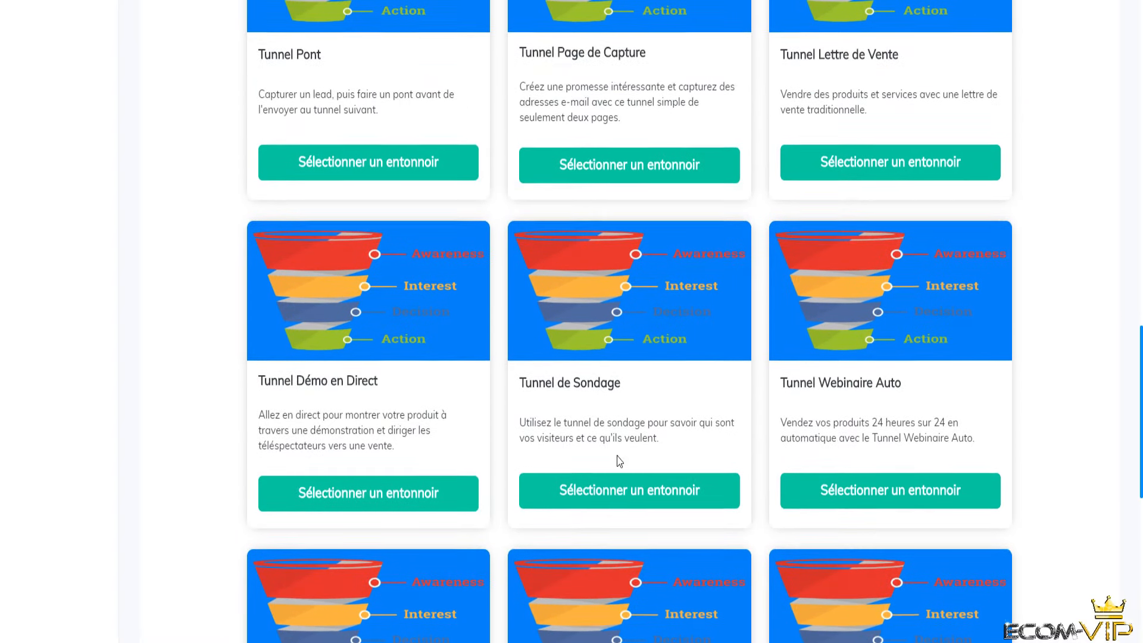
scroll(690, 304, up, 1)
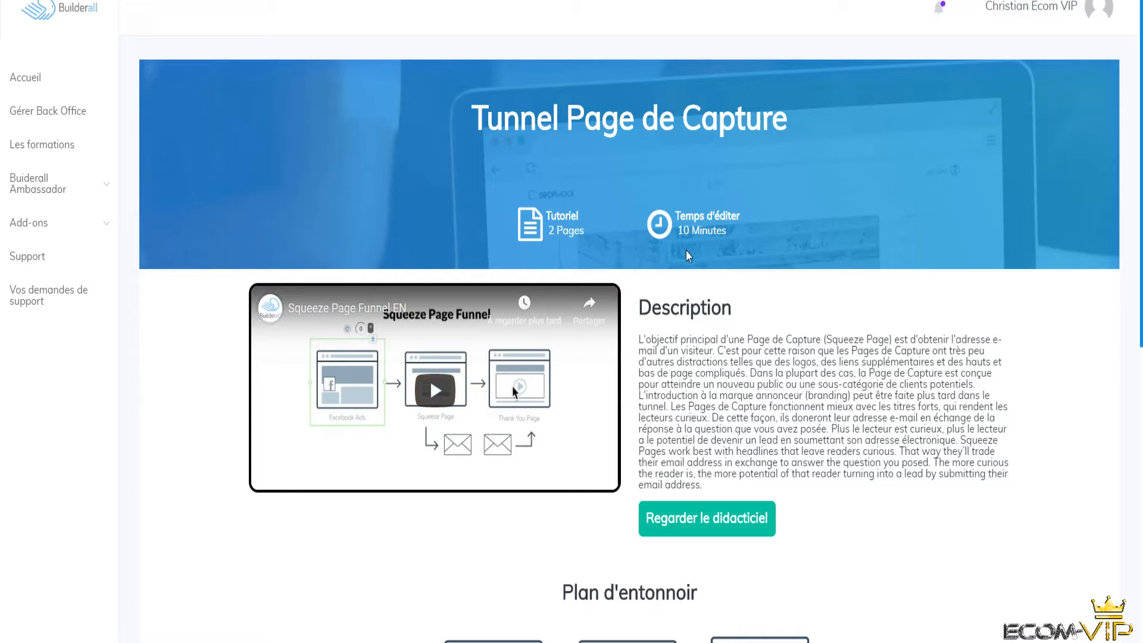
Step: Review the Tunnel Page de Capture overview, including its description, funnel plan and available template
scroll(778, 411, down, 3)
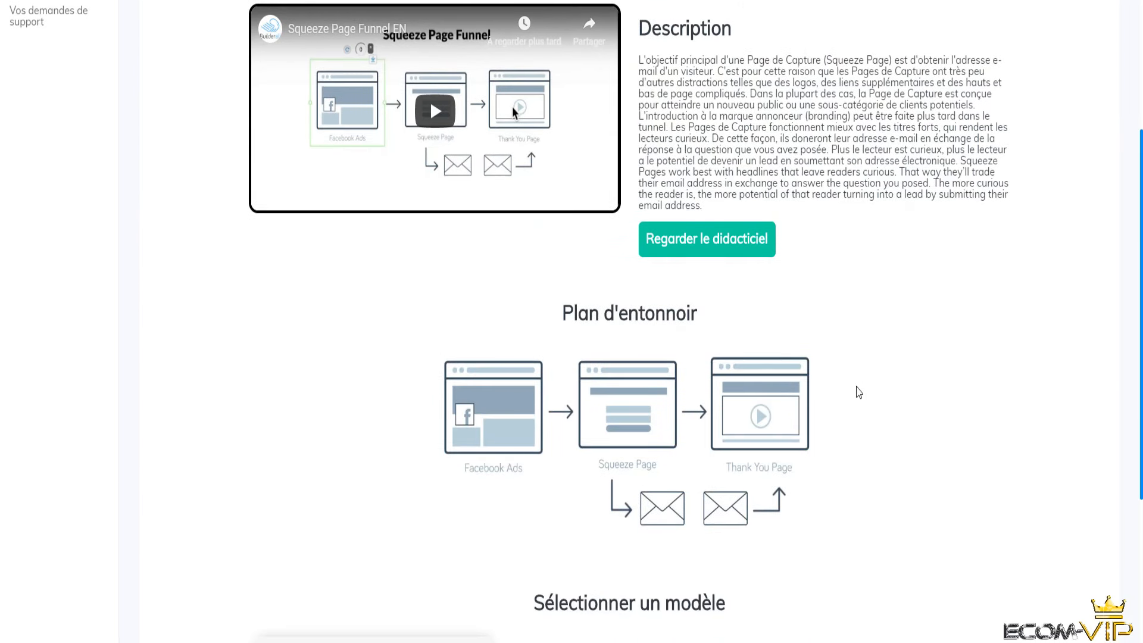
scroll(858, 388, up, 2)
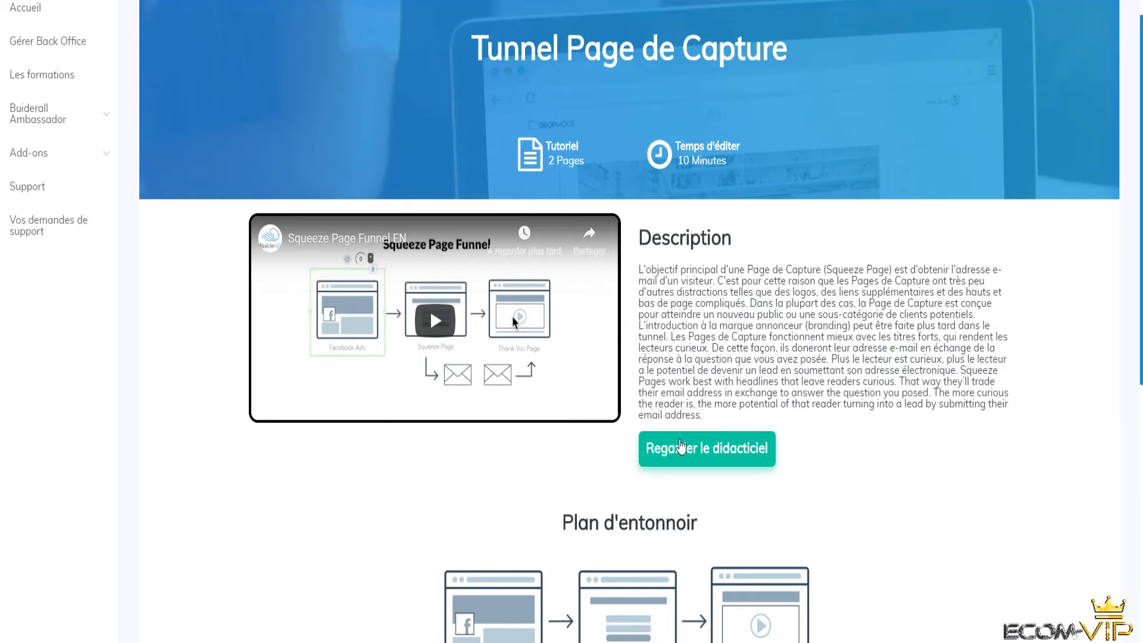
scroll(755, 381, down, 3)
scroll(755, 381, up, 4)
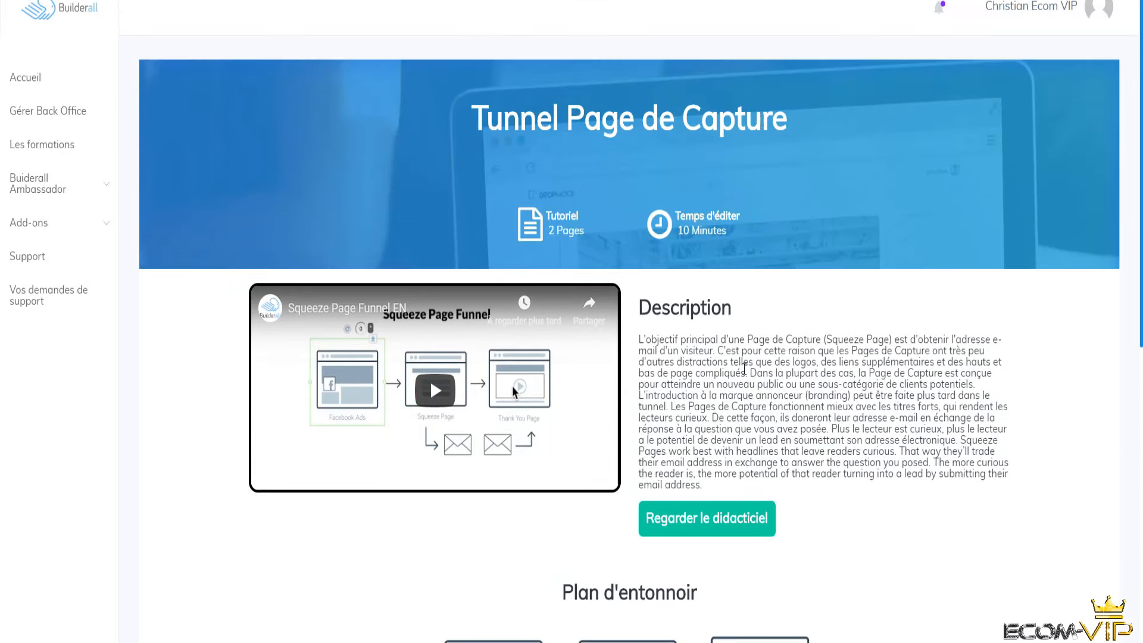
scroll(665, 378, down, 3)
scroll(665, 378, down, 3)
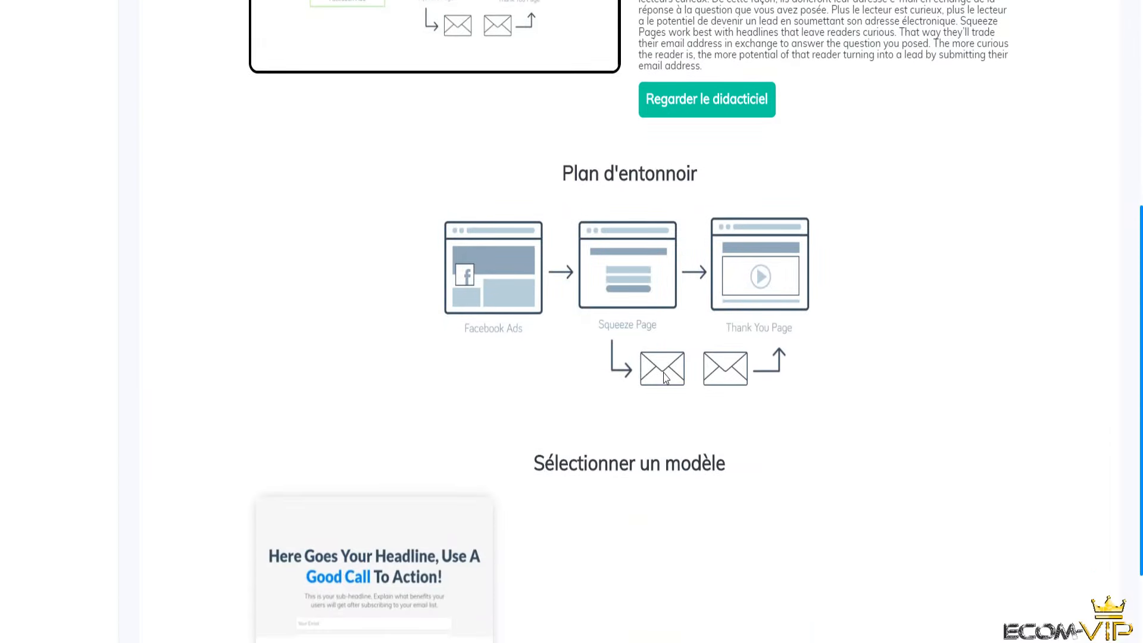
scroll(665, 378, down, 2)
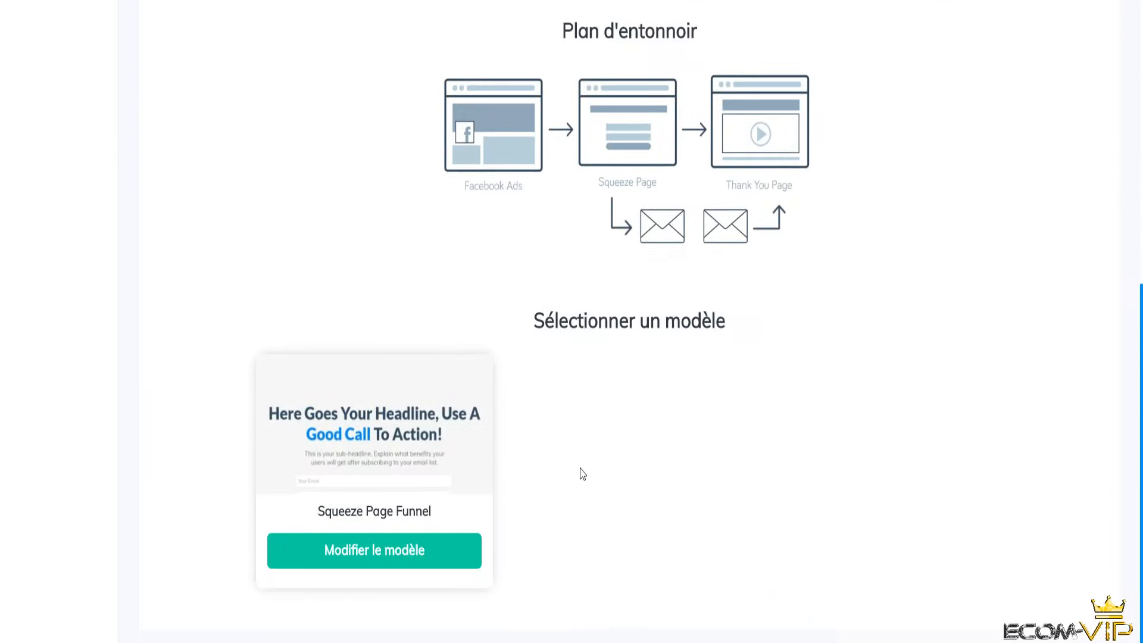
scroll(343, 392, up, 4)
scroll(558, 394, down, 4)
scroll(782, 444, up, 8)
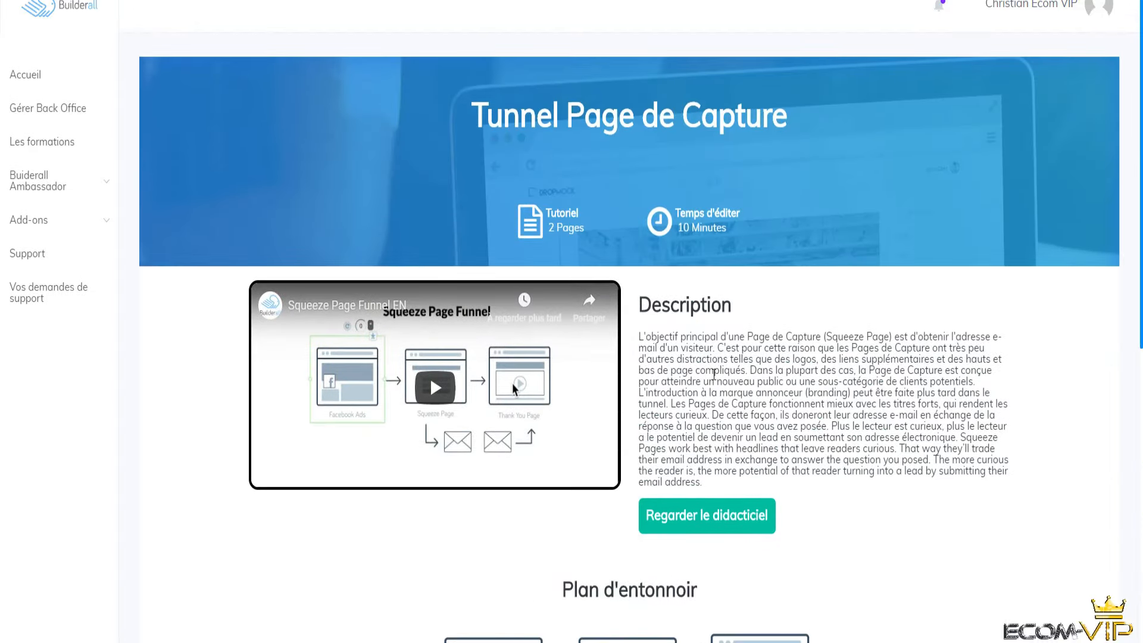
scroll(714, 373, down, 8)
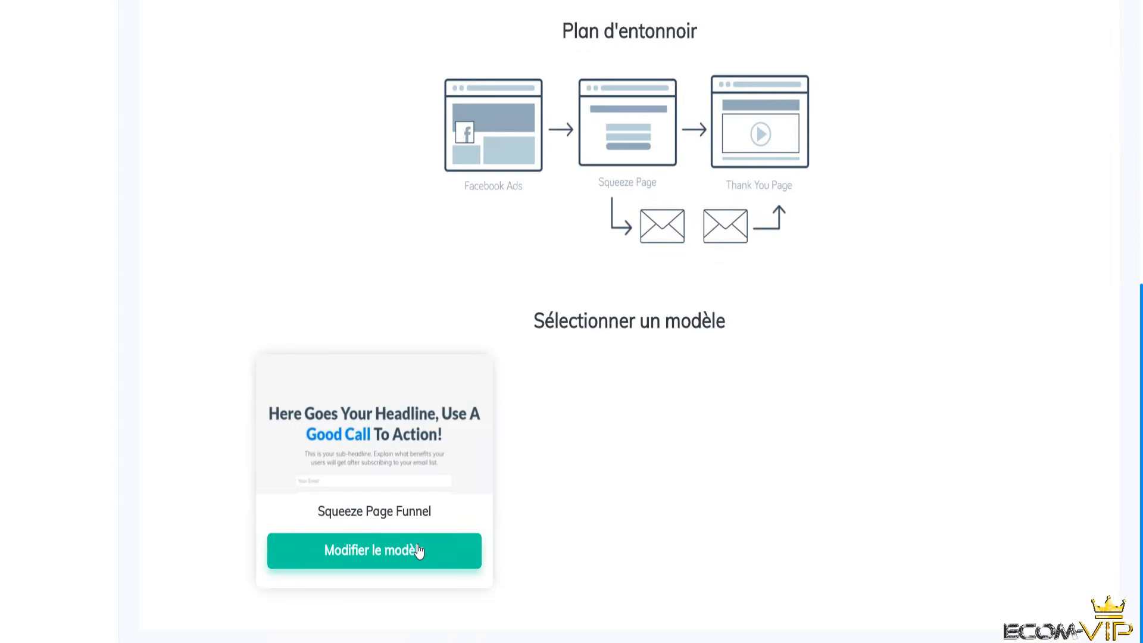
Step: Open the Squeeze Page Funnel template for editing and switch to its Thank You page to review the layout
click(419, 554)
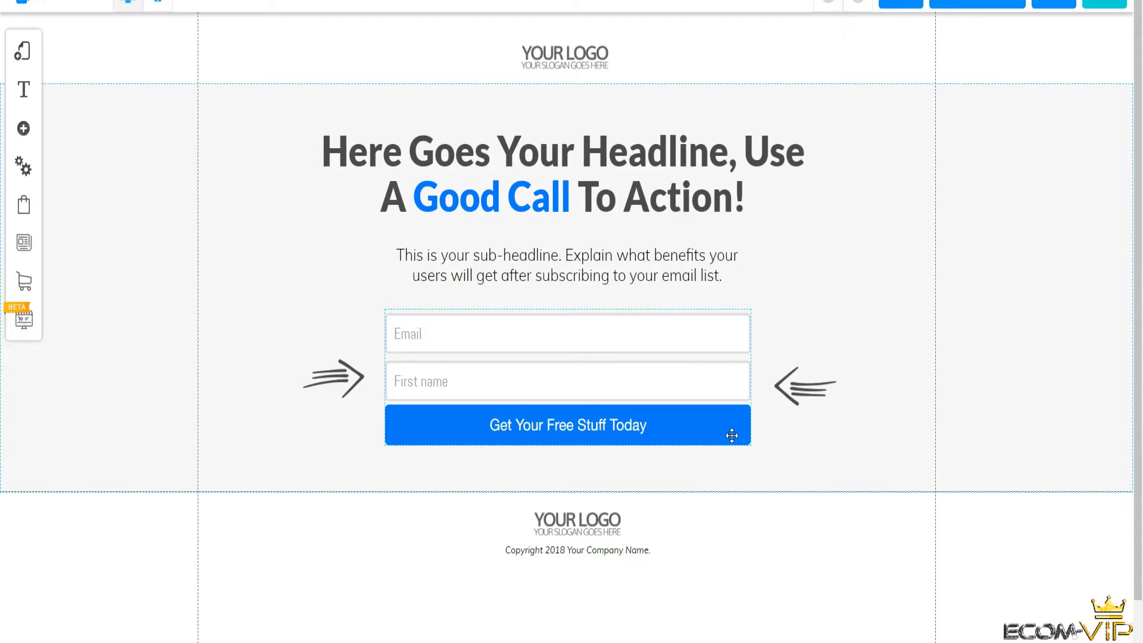
click(97, 6)
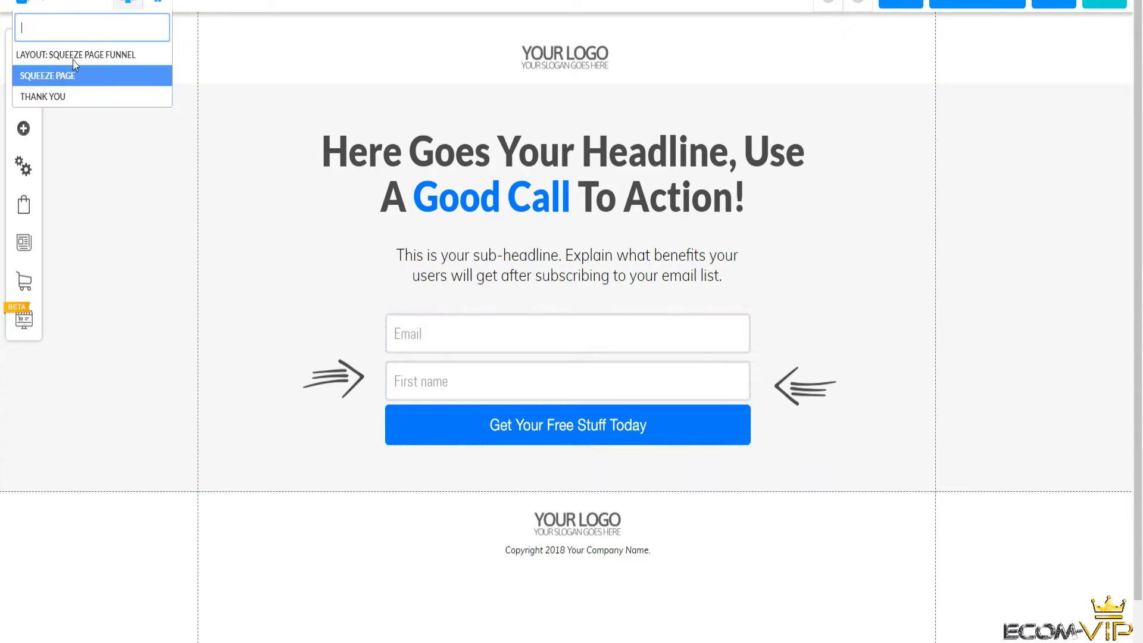
click(75, 98)
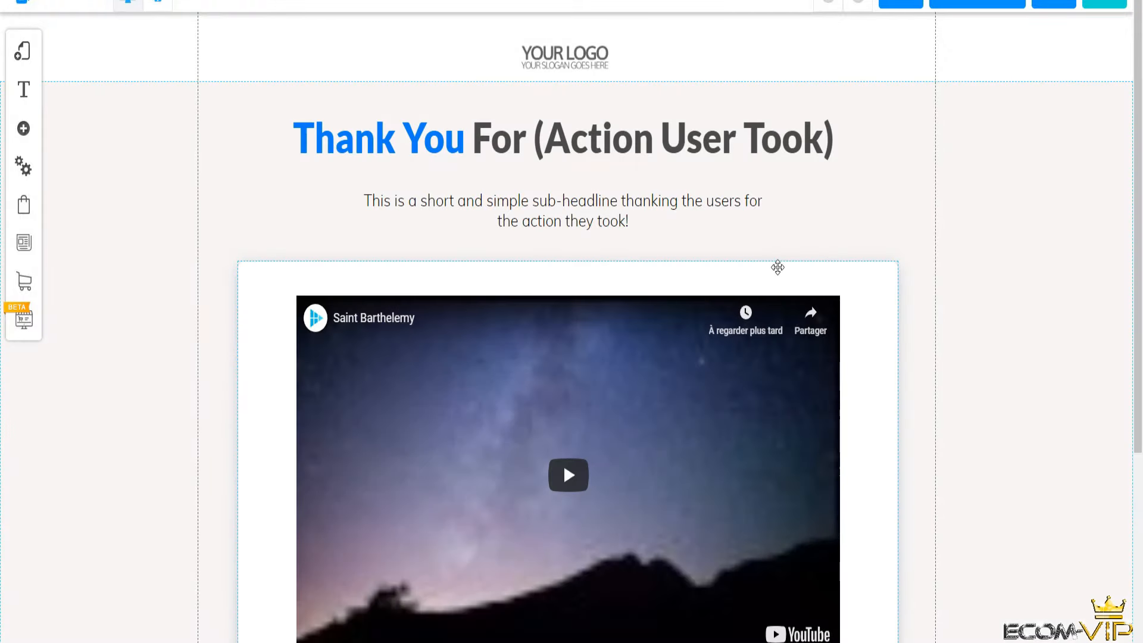
scroll(780, 262, down, 3)
scroll(780, 263, up, 3)
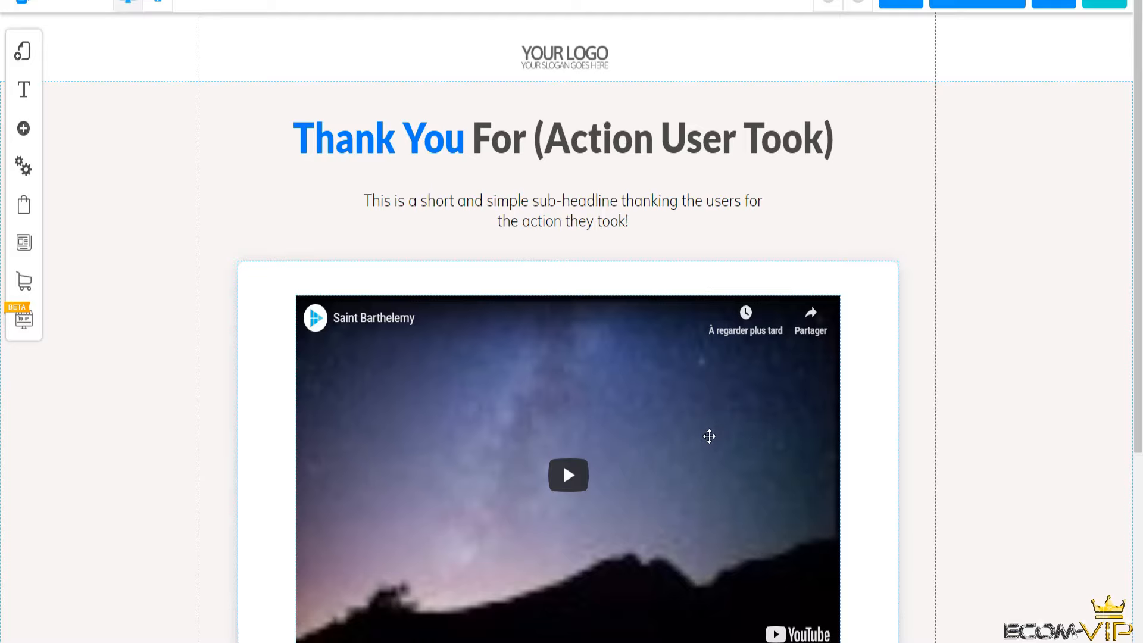
scroll(464, 298, down, 3)
scroll(631, 301, up, 3)
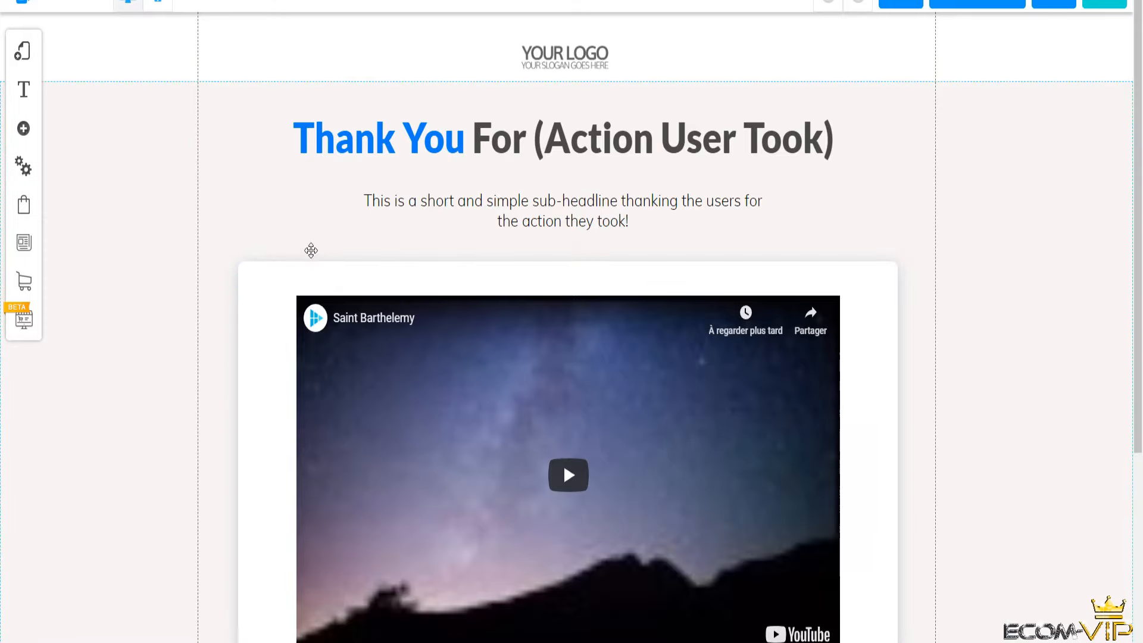
Step: Select the Thank You page's headline, sub-headline and Call To Action button in turn to inspect the editable elements
click(732, 149)
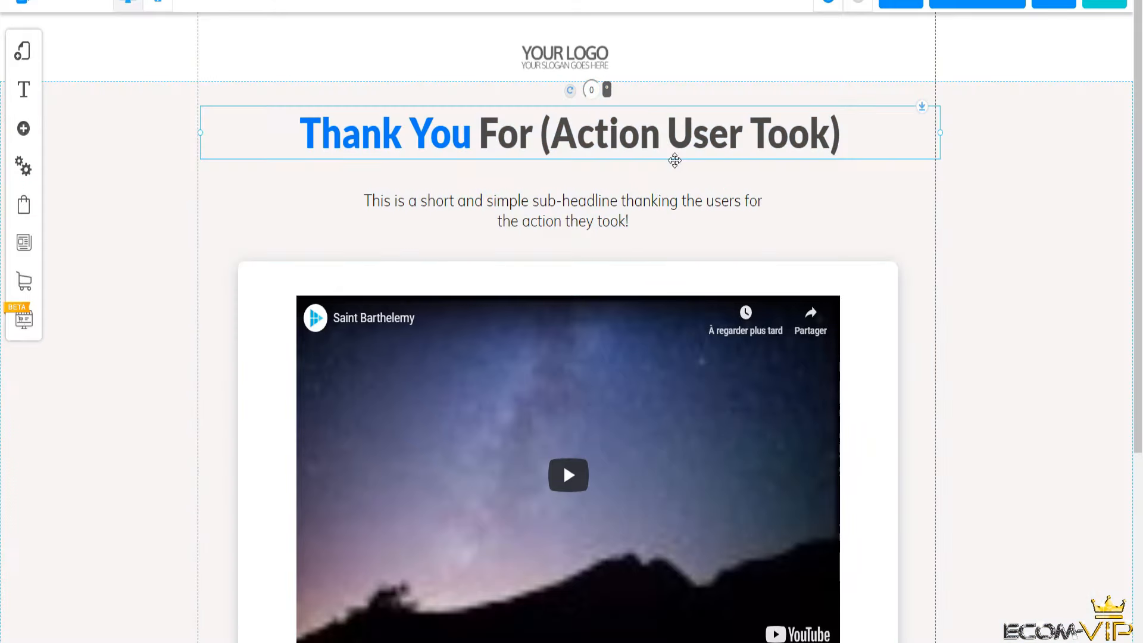
click(686, 218)
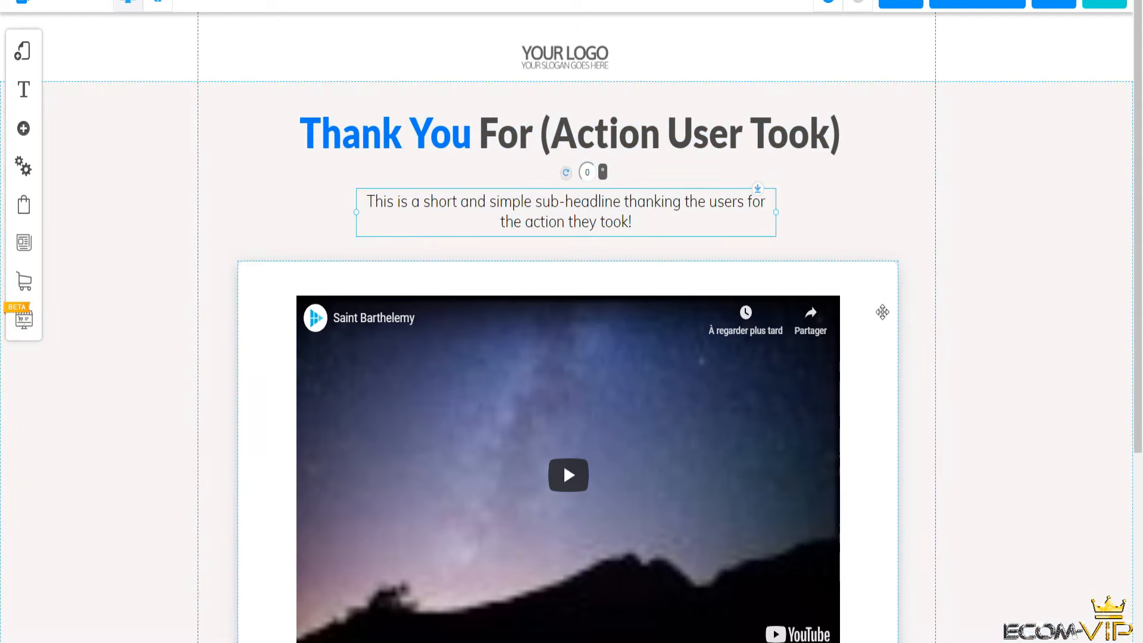
scroll(707, 480, down, 3)
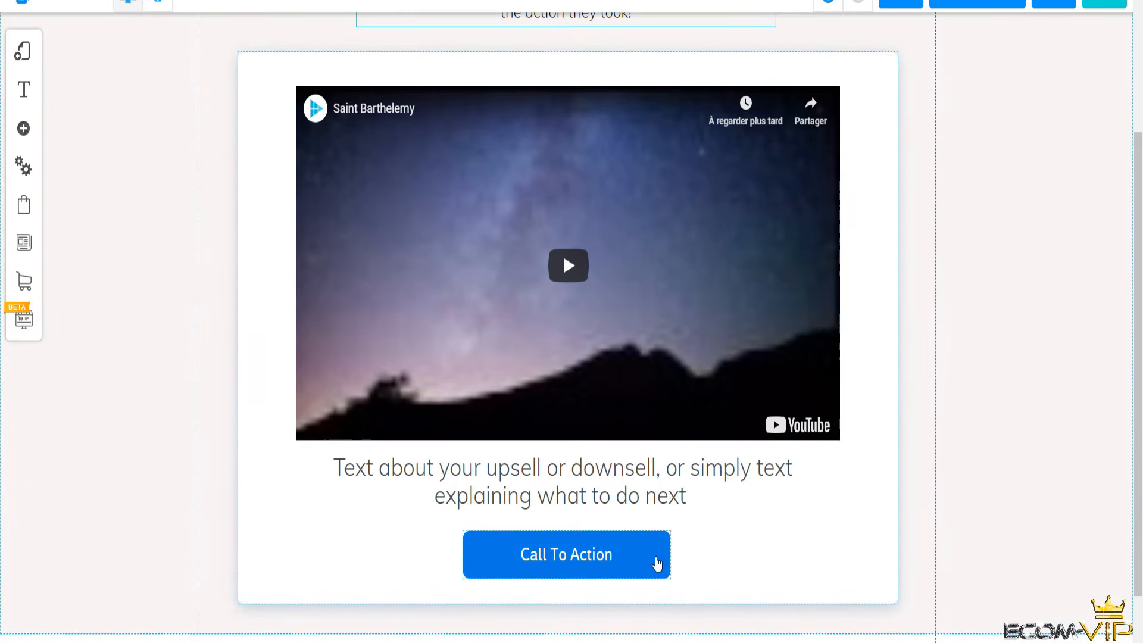
click(657, 563)
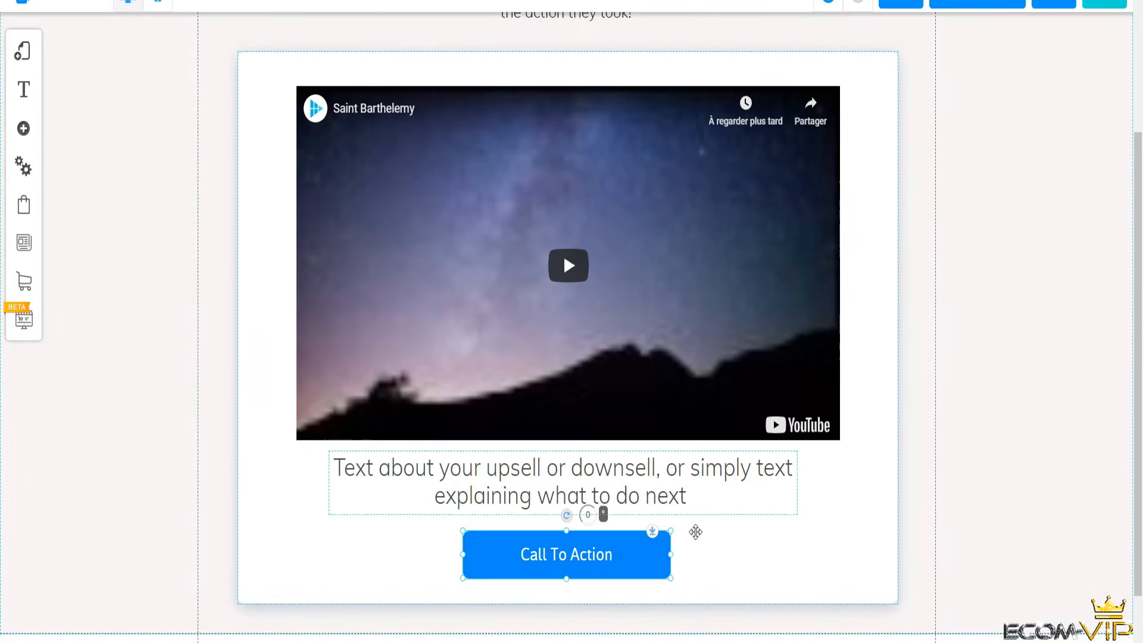
Step: Open the edit settings of the Thank You page's video, inspect the URL and playback options, and close them unchanged
right_click(707, 301)
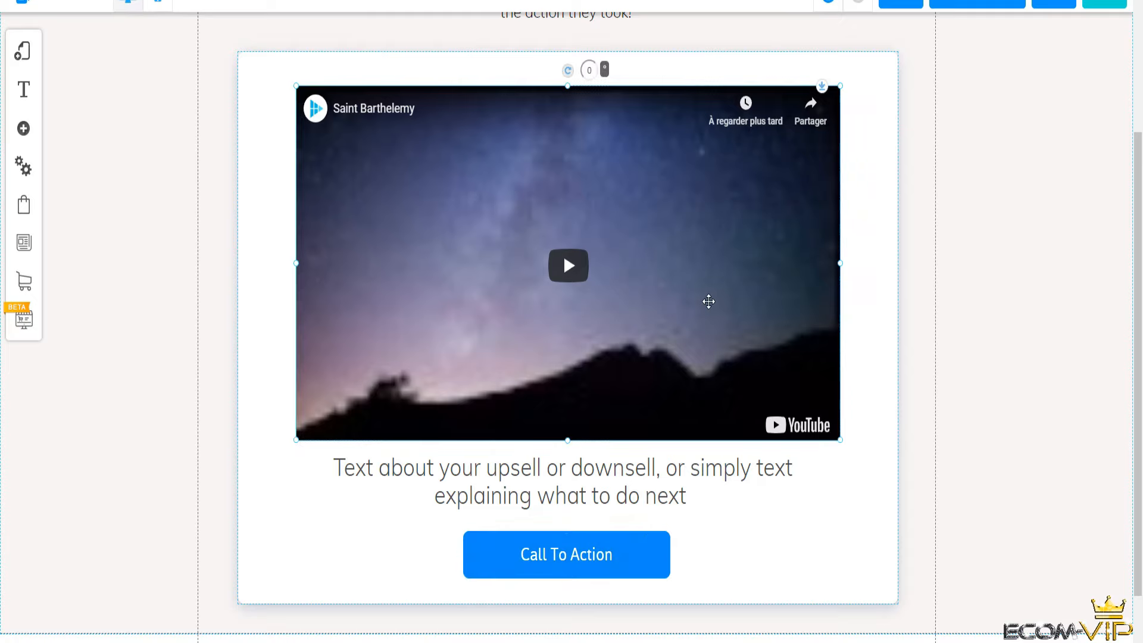
click(553, 188)
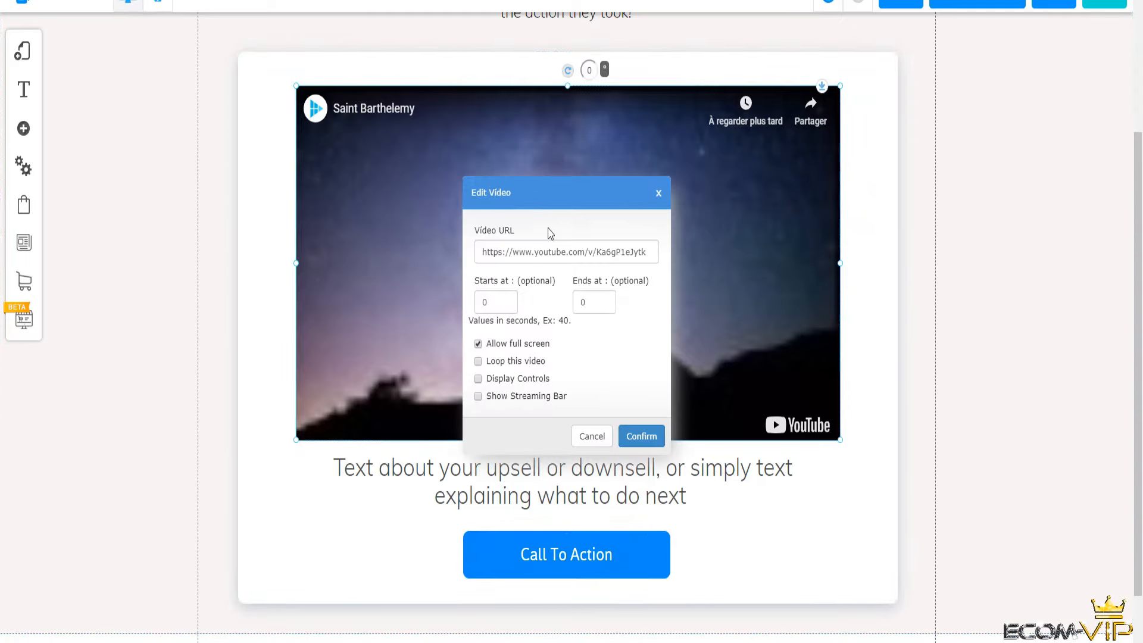
click(658, 193)
scroll(1039, 376, up, 4)
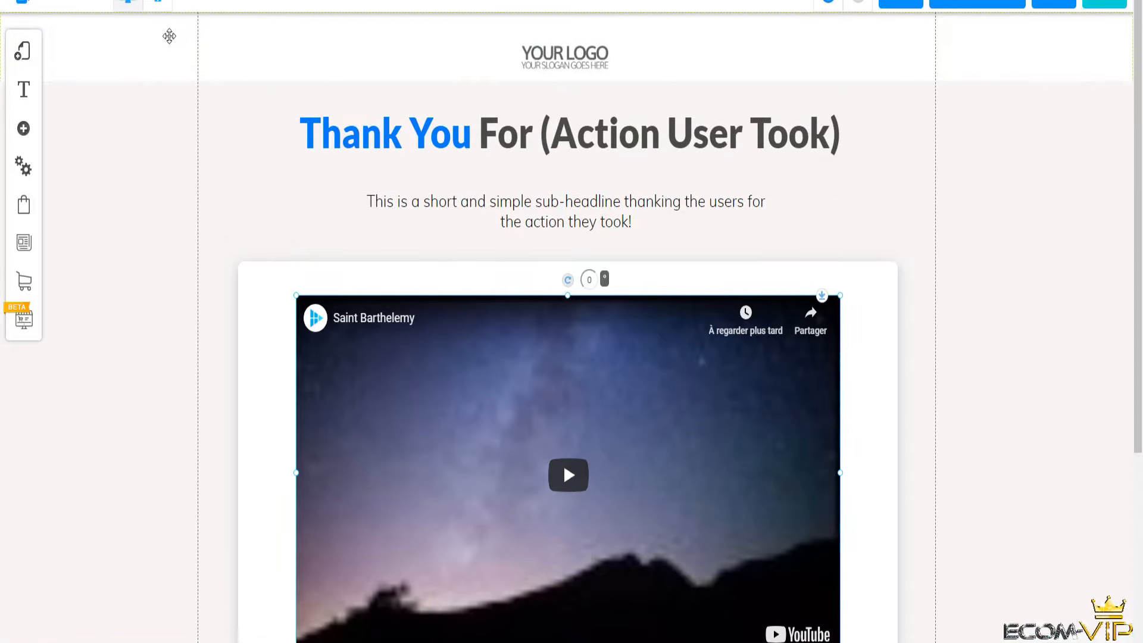
Step: Switch to the Squeeze Page and add an Image 3D element to it
click(100, 5)
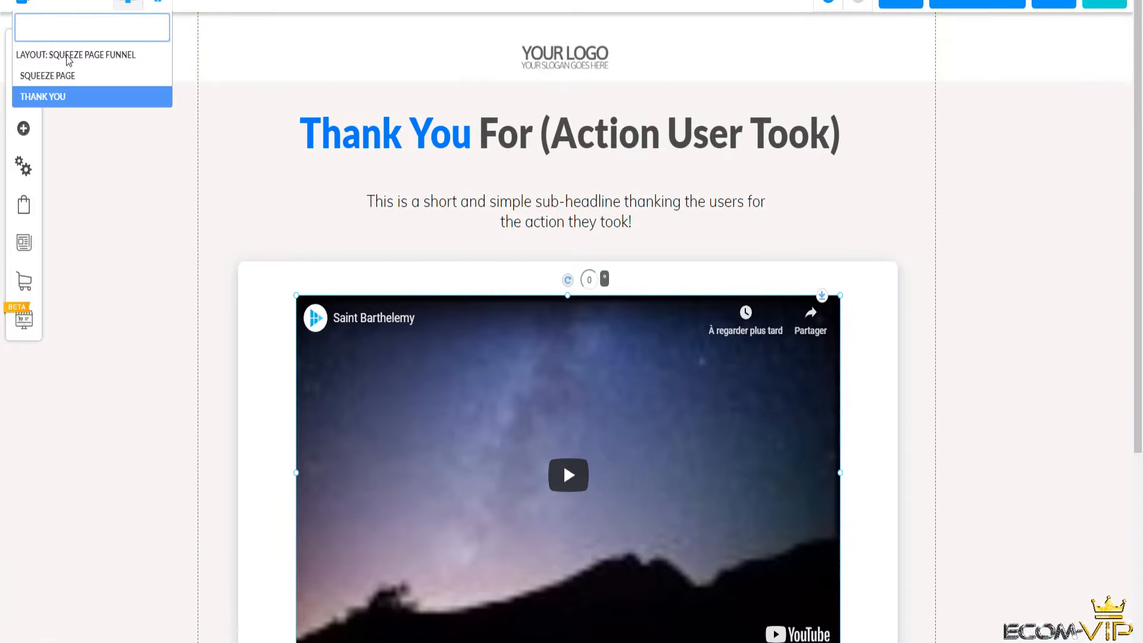
click(66, 75)
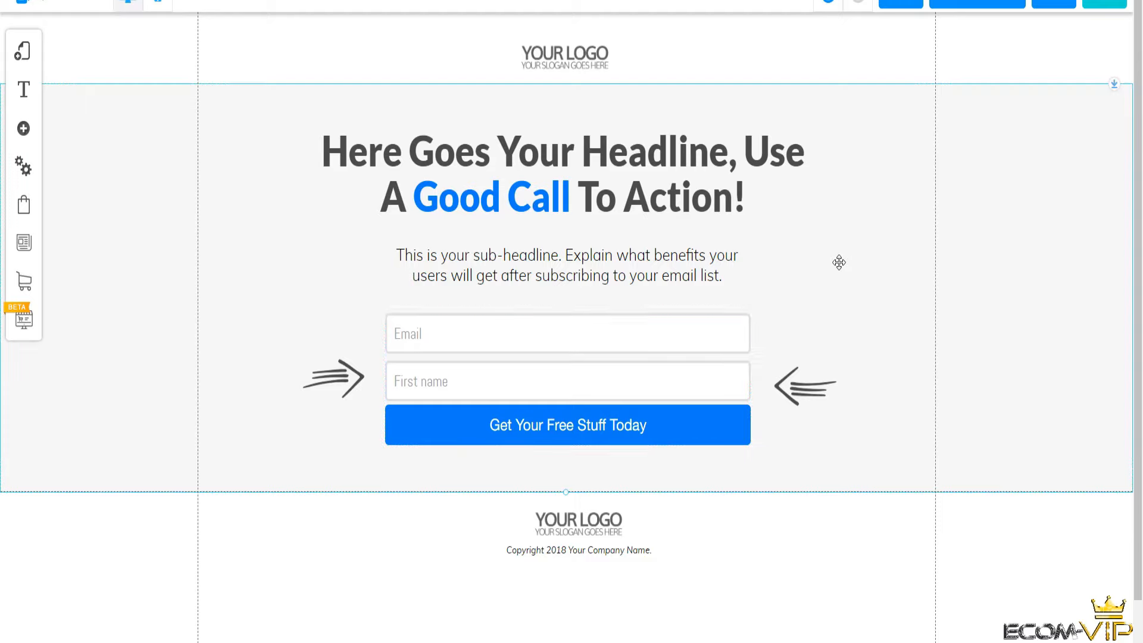
click(23, 128)
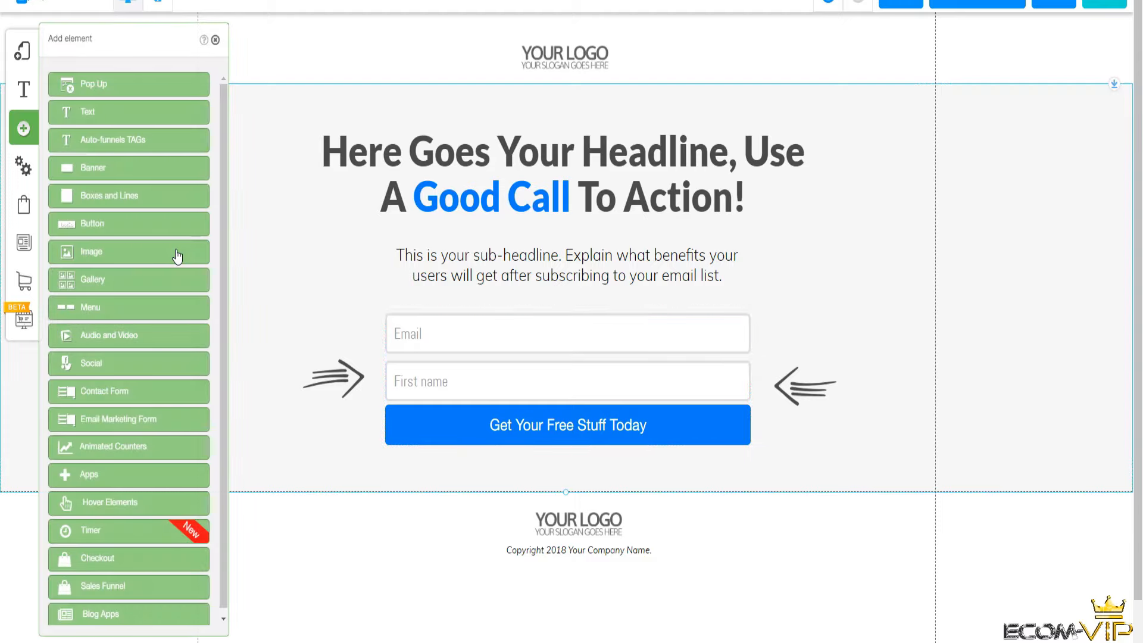
click(142, 253)
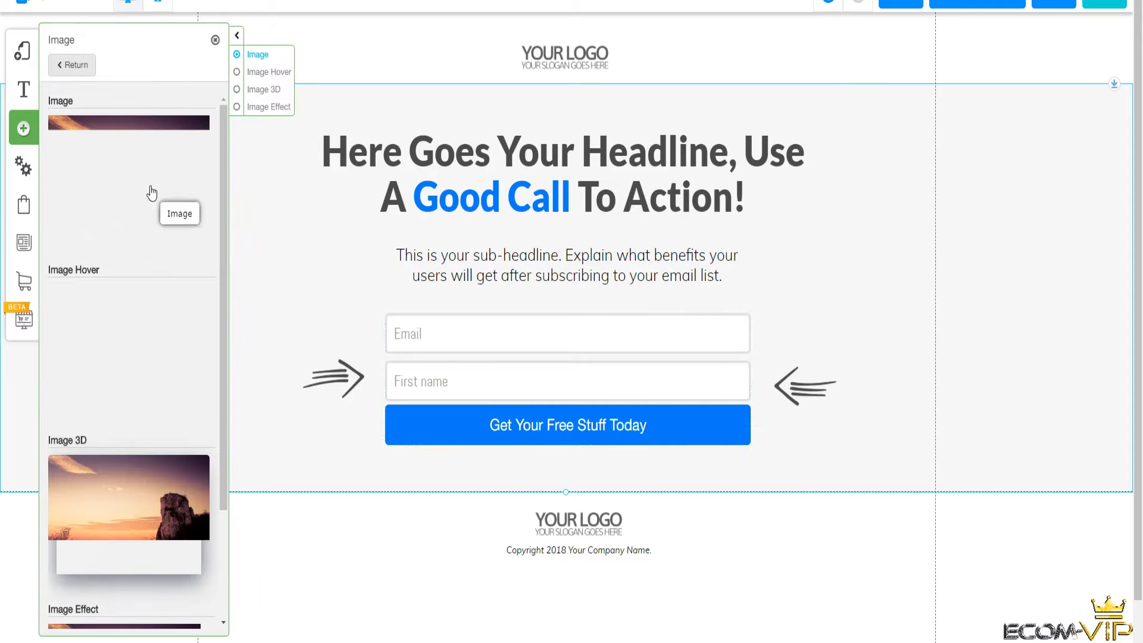
scroll(131, 234, down, 3)
scroll(119, 203, up, 2)
scroll(119, 203, up, 2)
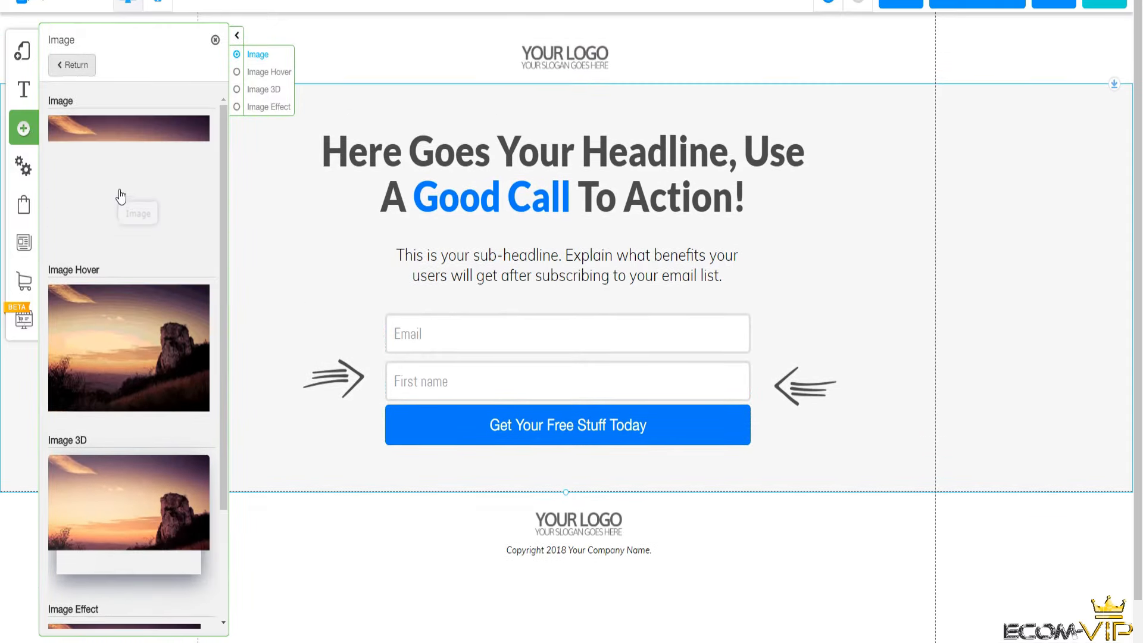
scroll(139, 266, down, 3)
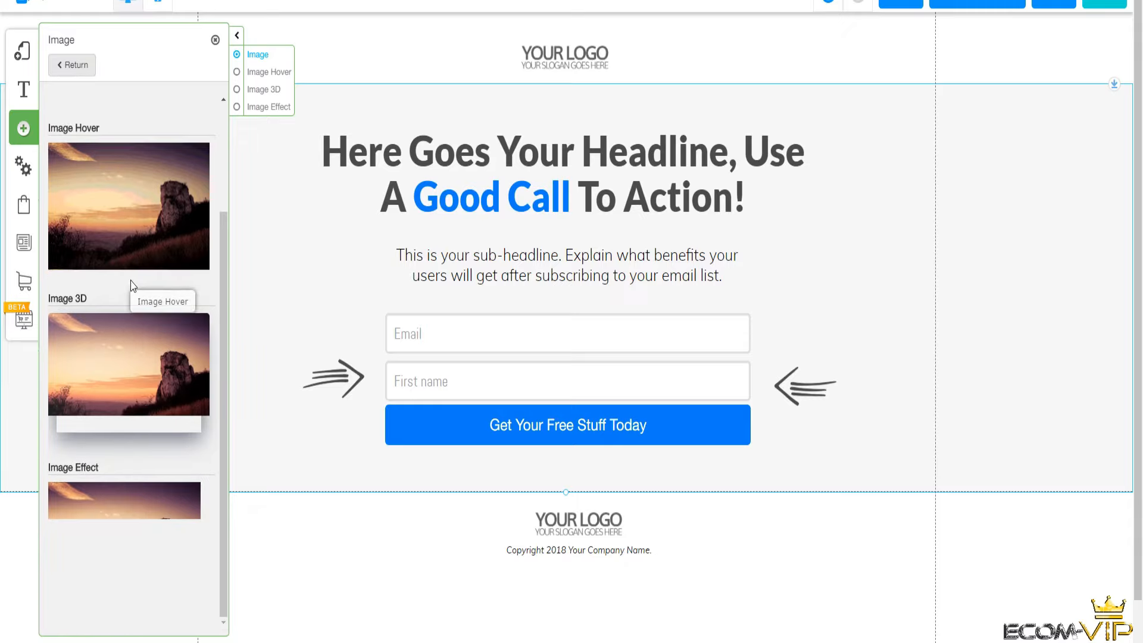
scroll(144, 373, down, 1)
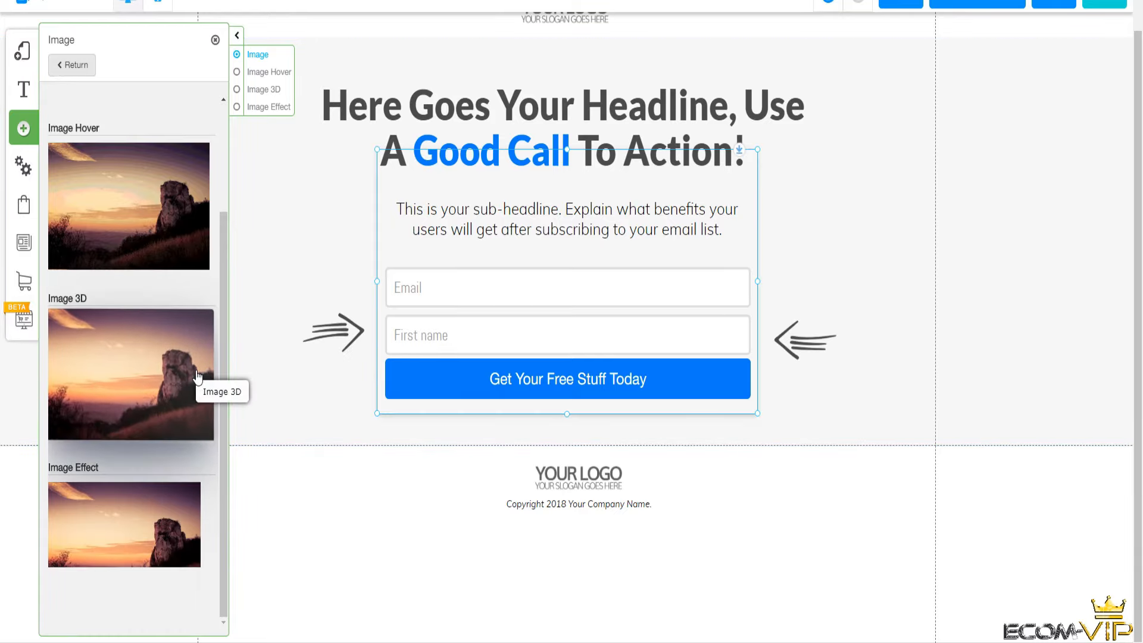
click(198, 376)
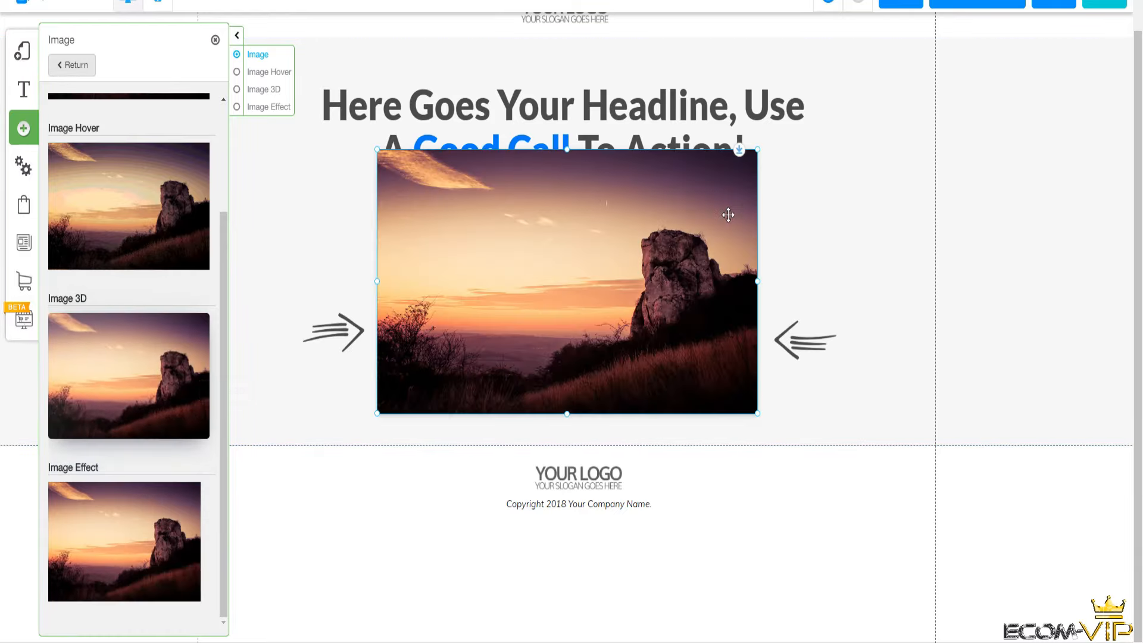
Step: Narrow the 3D image to about 368 by 380 px, place it to the right of the opt-in form, and preview the page
drag(609, 245, 963, 203)
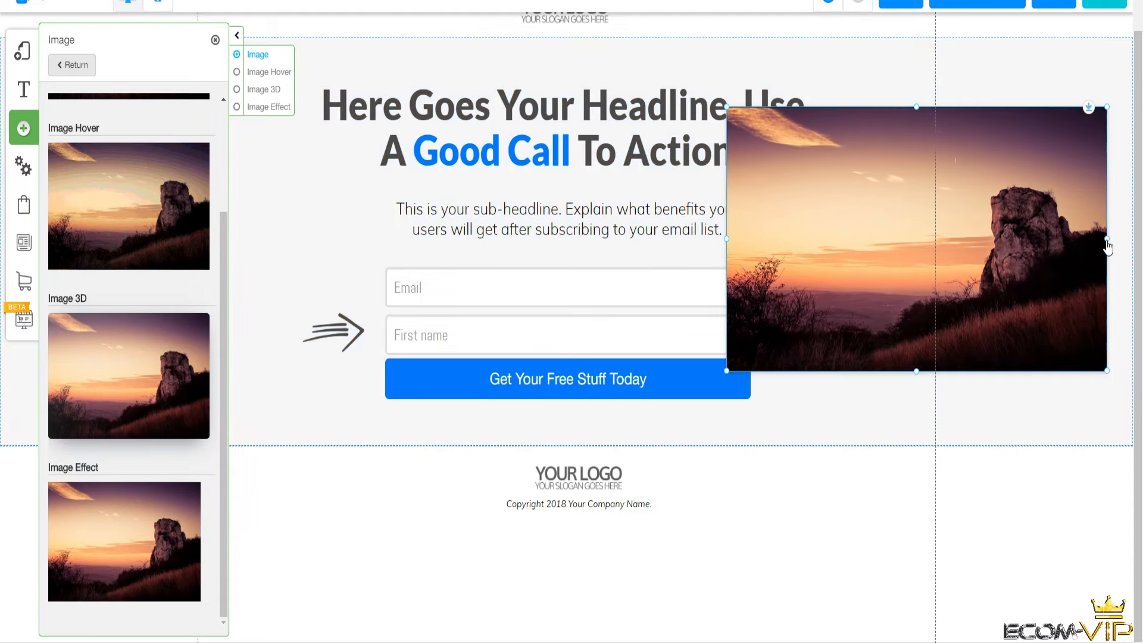
drag(1108, 247, 945, 241)
drag(878, 204, 1016, 224)
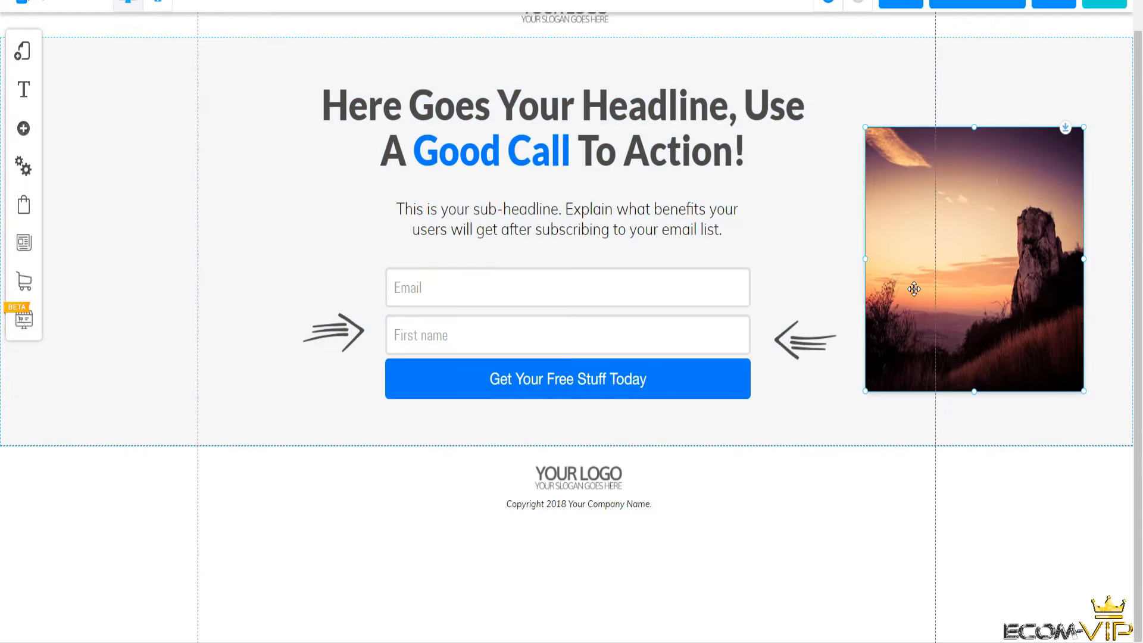
right_click(957, 256)
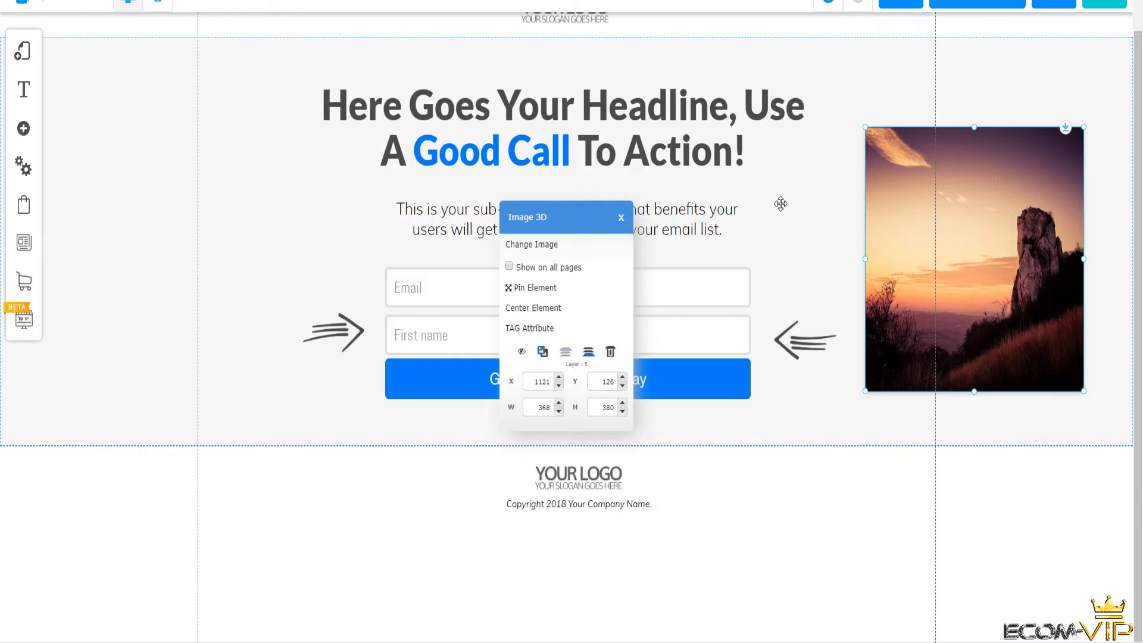
click(1051, 4)
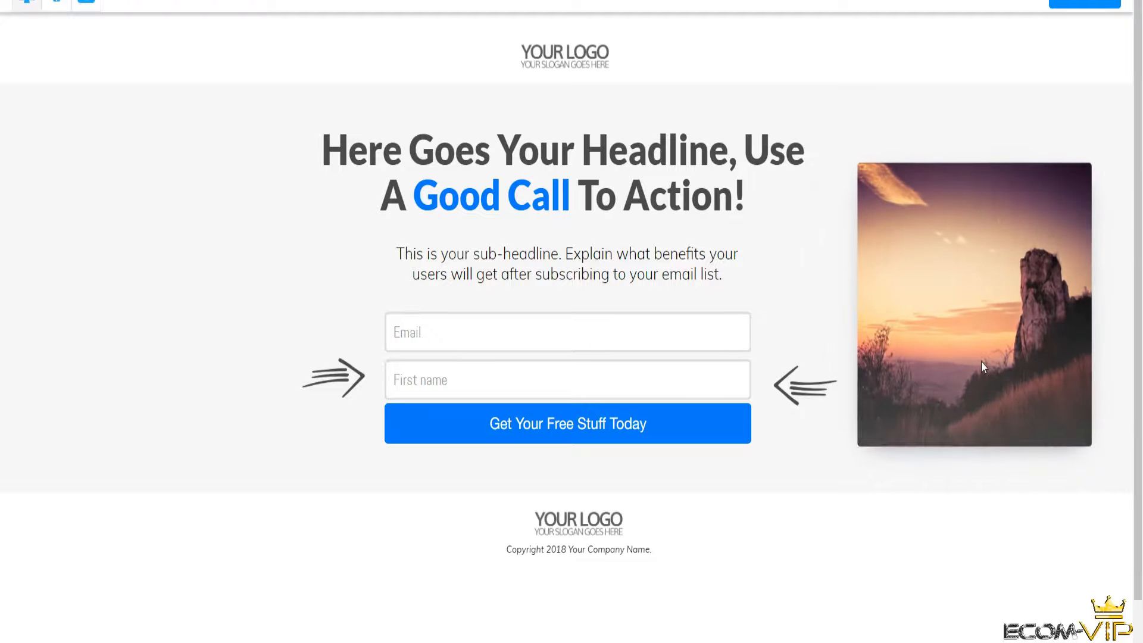
click(1085, 3)
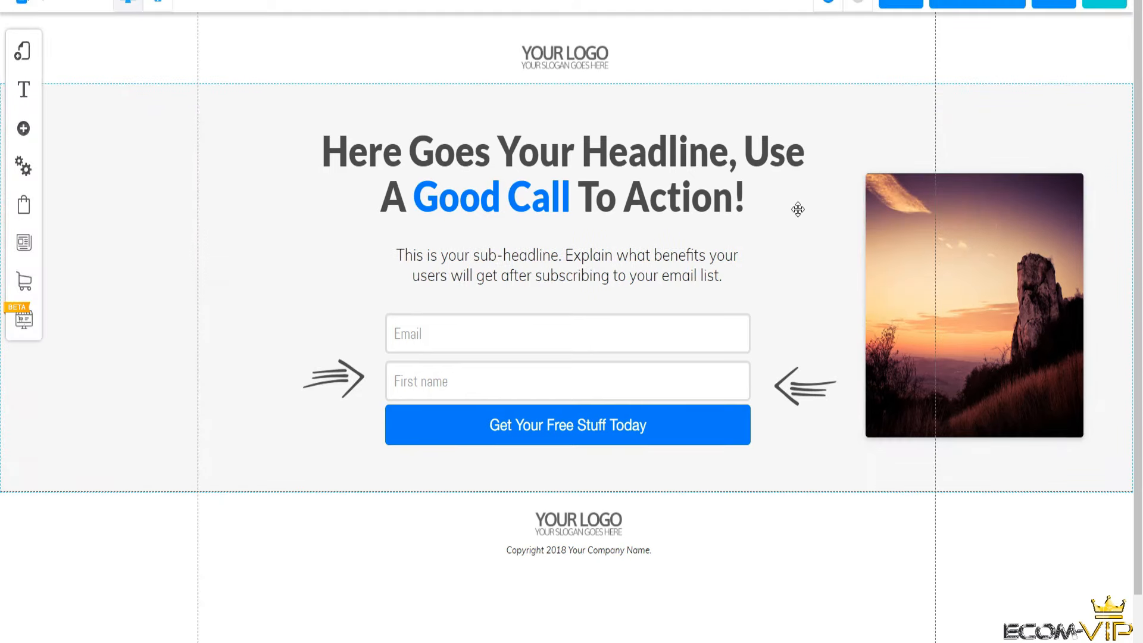
Step: Give the arrow left of the form a bounceInLeft animation when it appears on the page, and preview the result
click(315, 374)
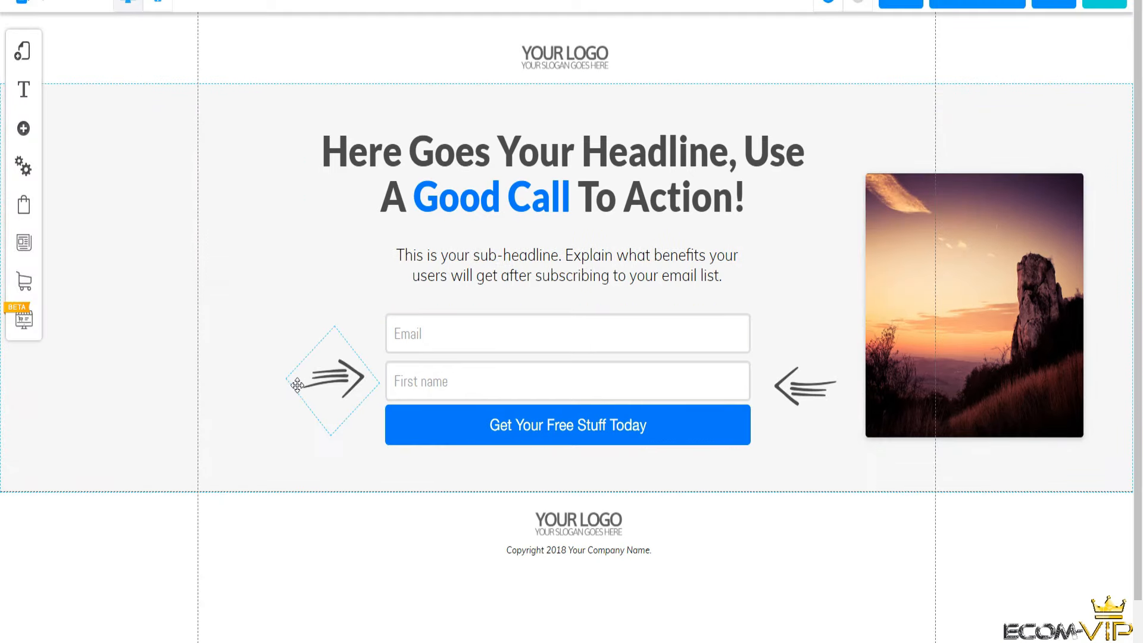
right_click(332, 371)
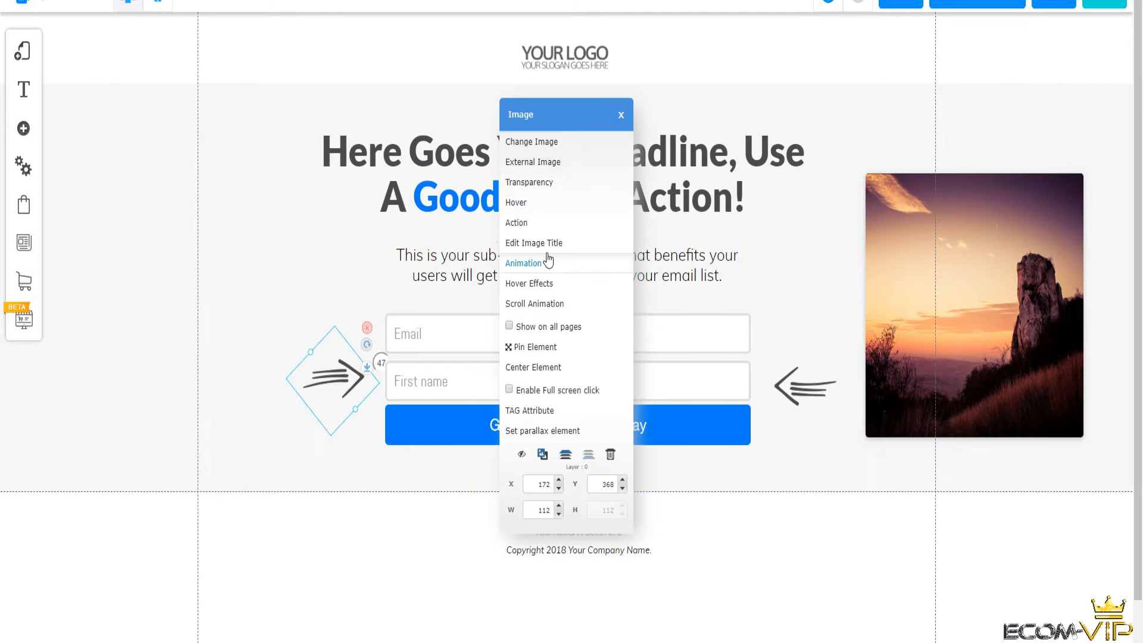
click(552, 264)
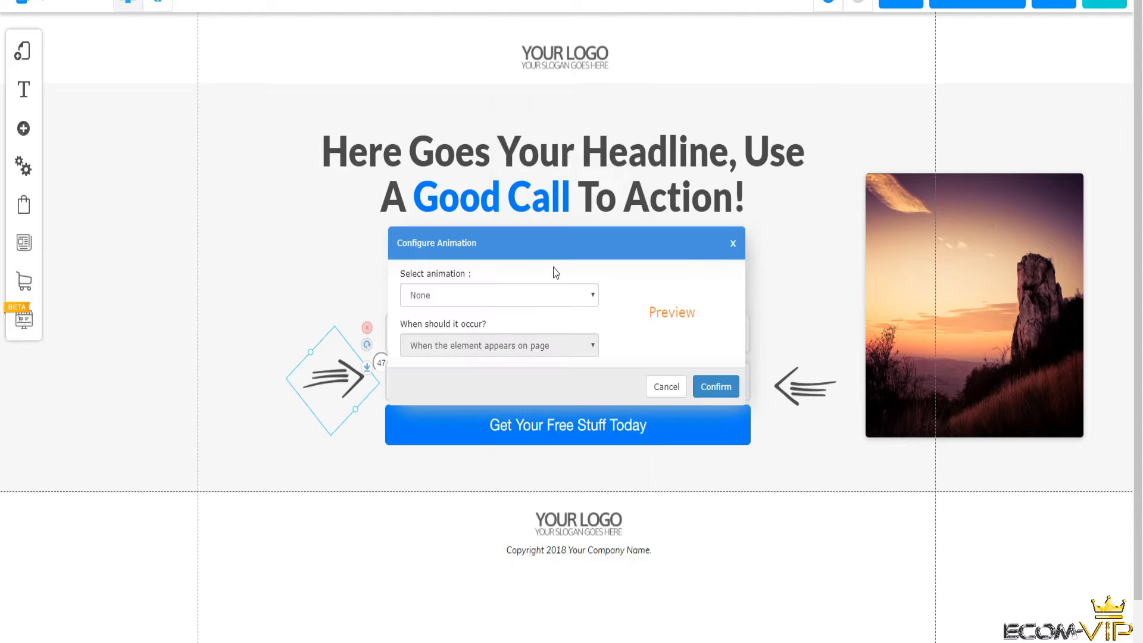
click(570, 300)
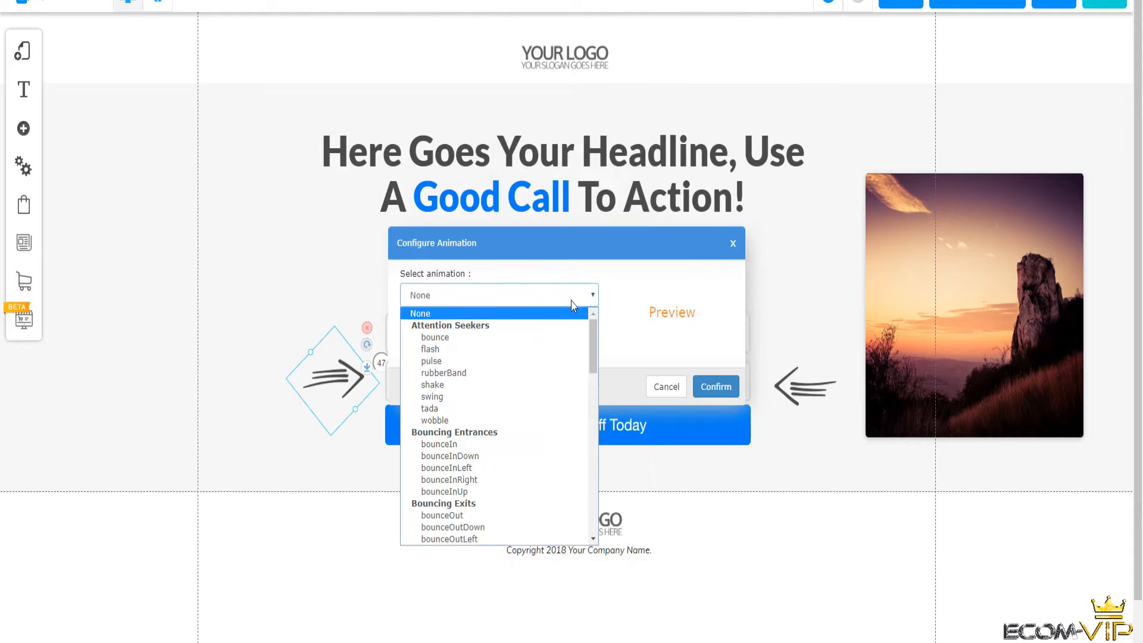
click(487, 468)
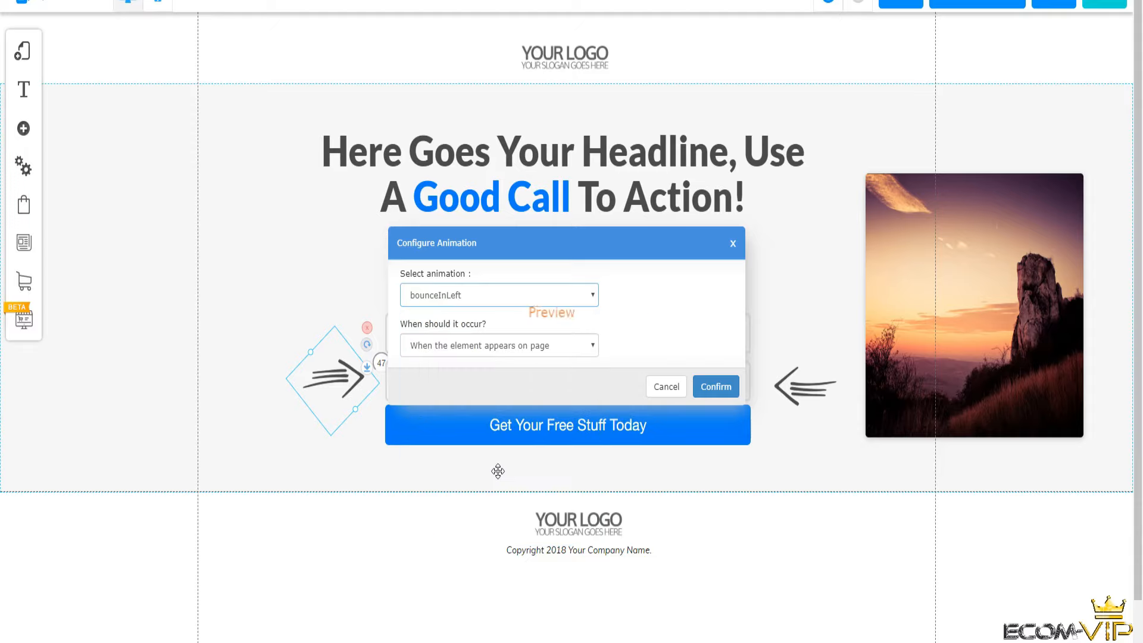
click(724, 387)
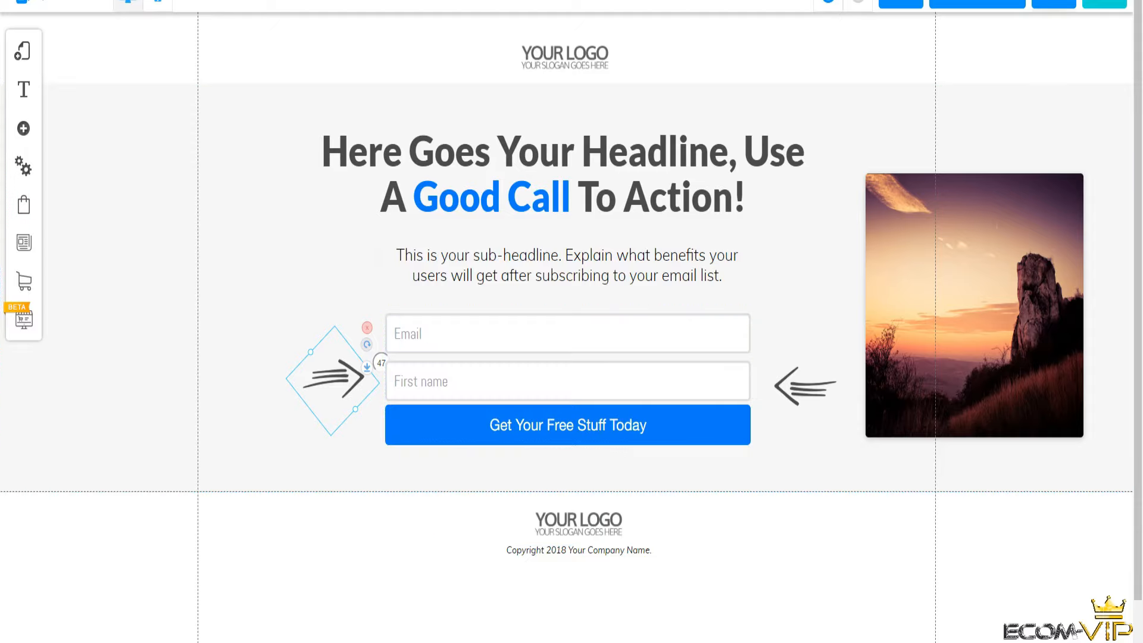
click(1060, 2)
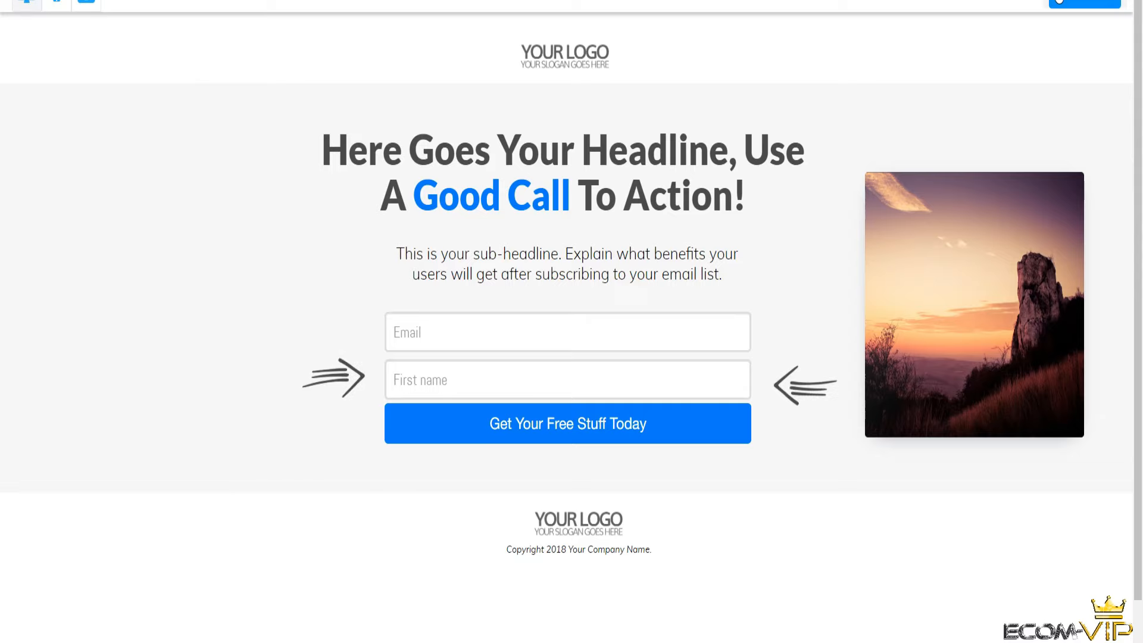
click(1060, 2)
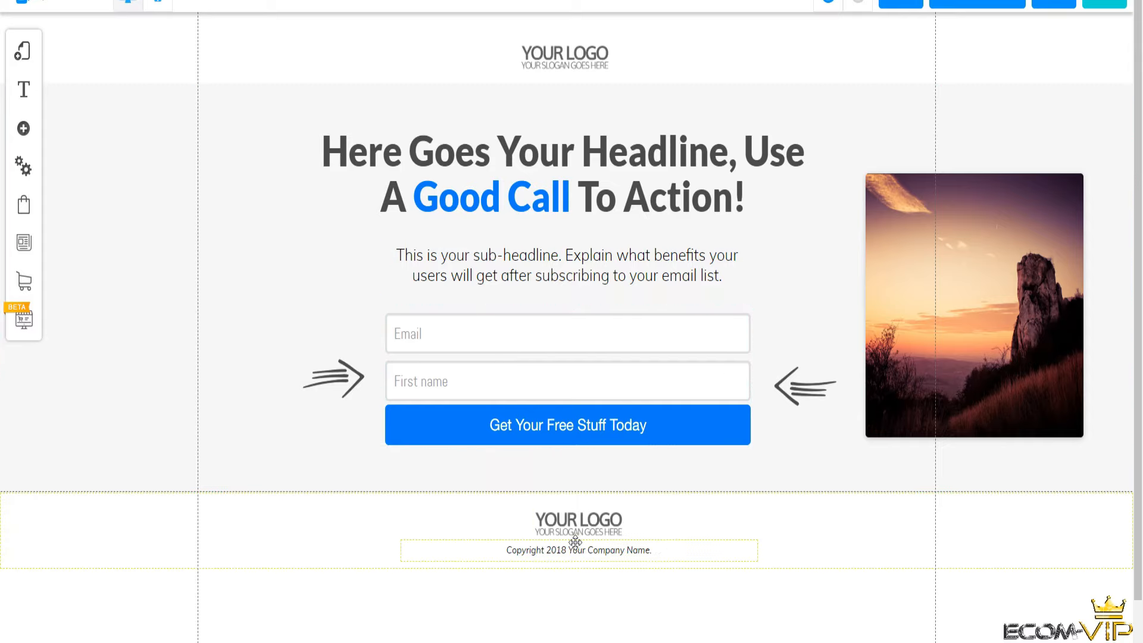
Step: Register the site with the URL name hsfhfh and save the modified Thank You and Squeeze Page
click(635, 379)
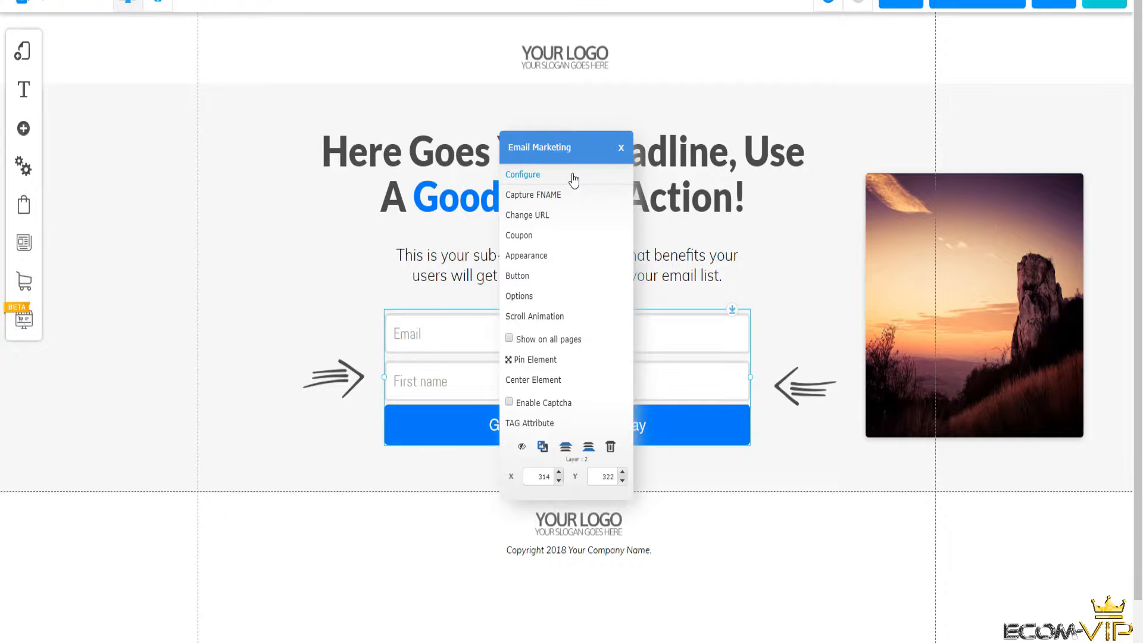
click(574, 176)
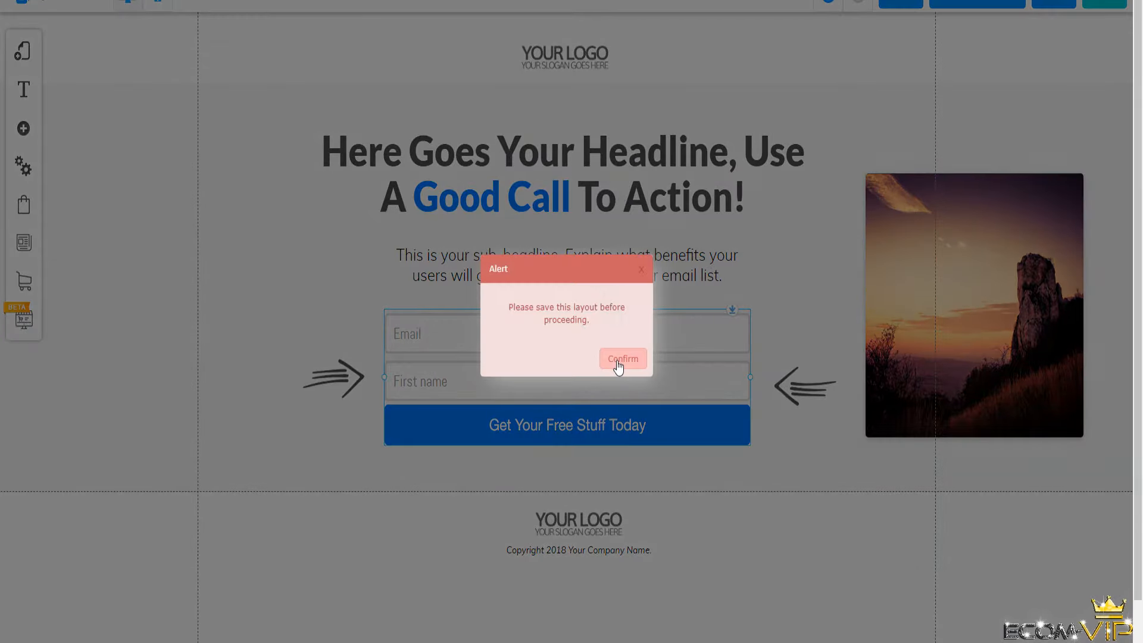
click(620, 358)
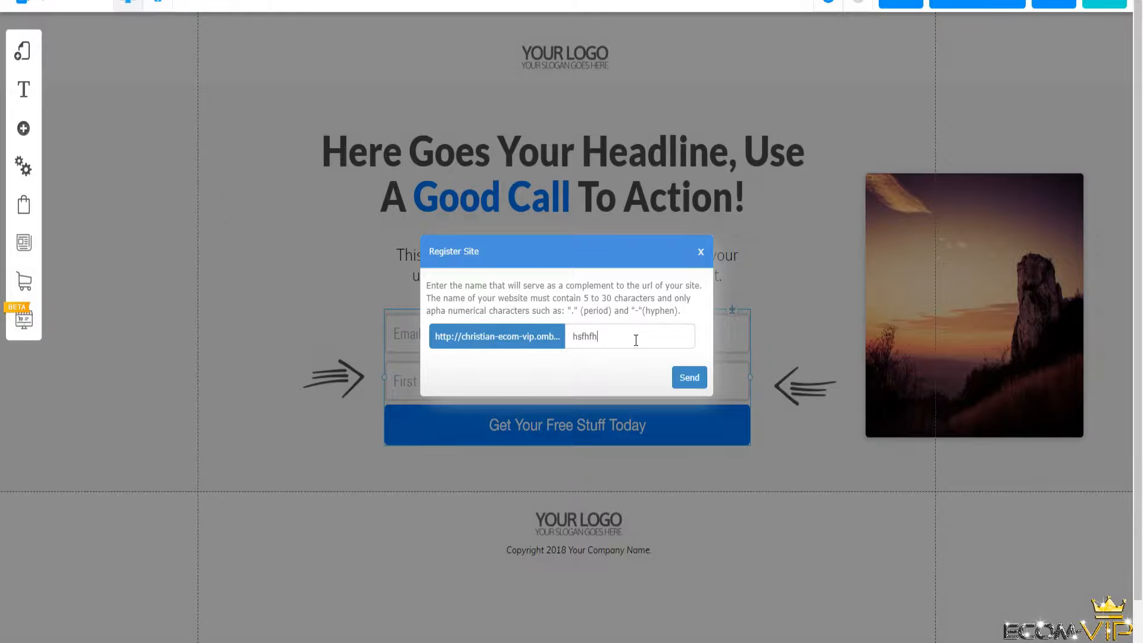
text(hsfhfh)
click(685, 377)
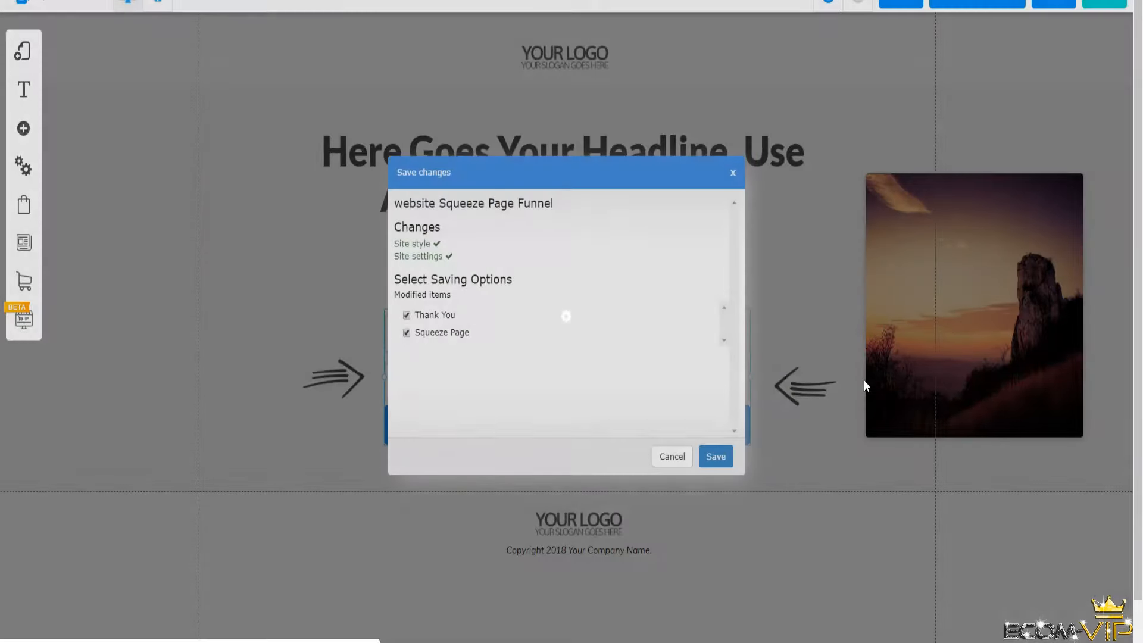
click(716, 456)
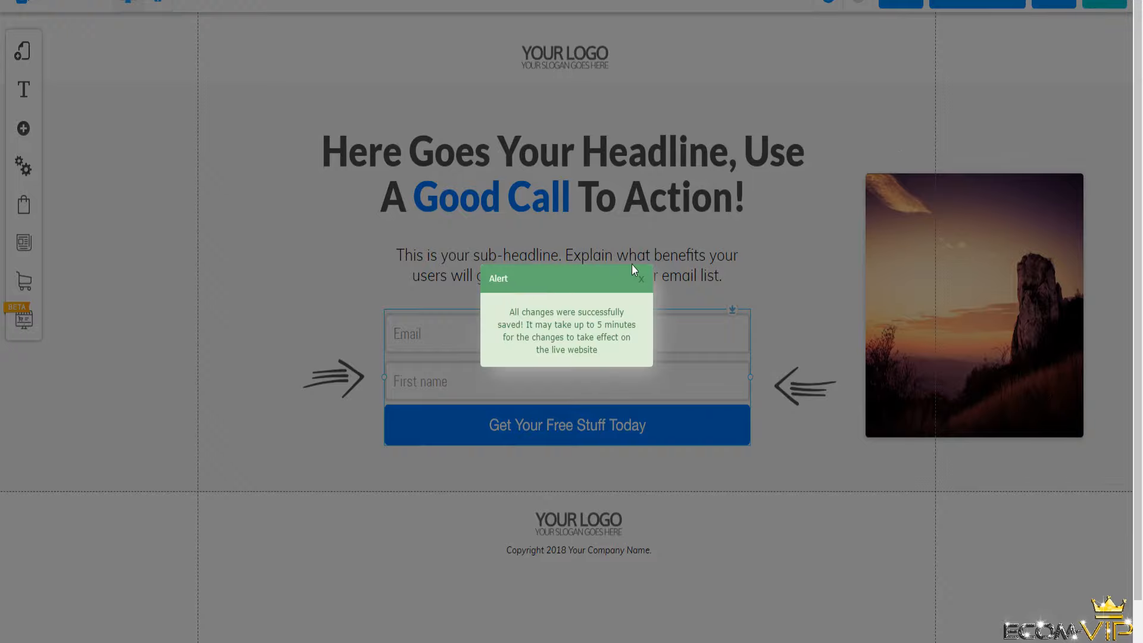
click(643, 284)
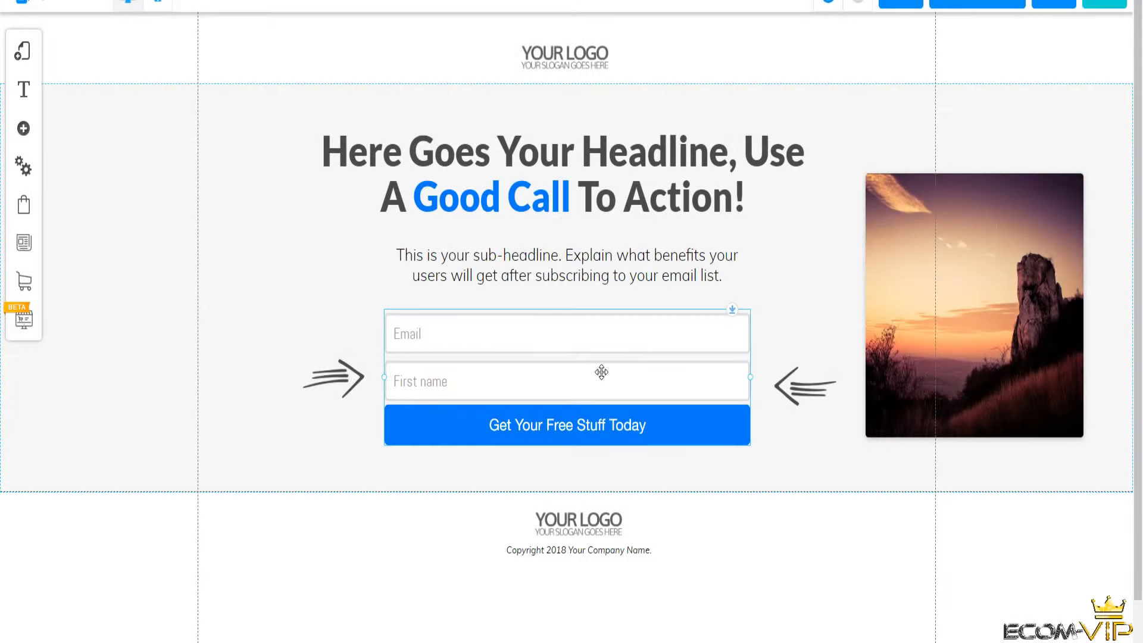
Step: Connect the opt-in form to the MailingBoss list Squeeze Page Funnel copy_17
right_click(601, 372)
click(552, 185)
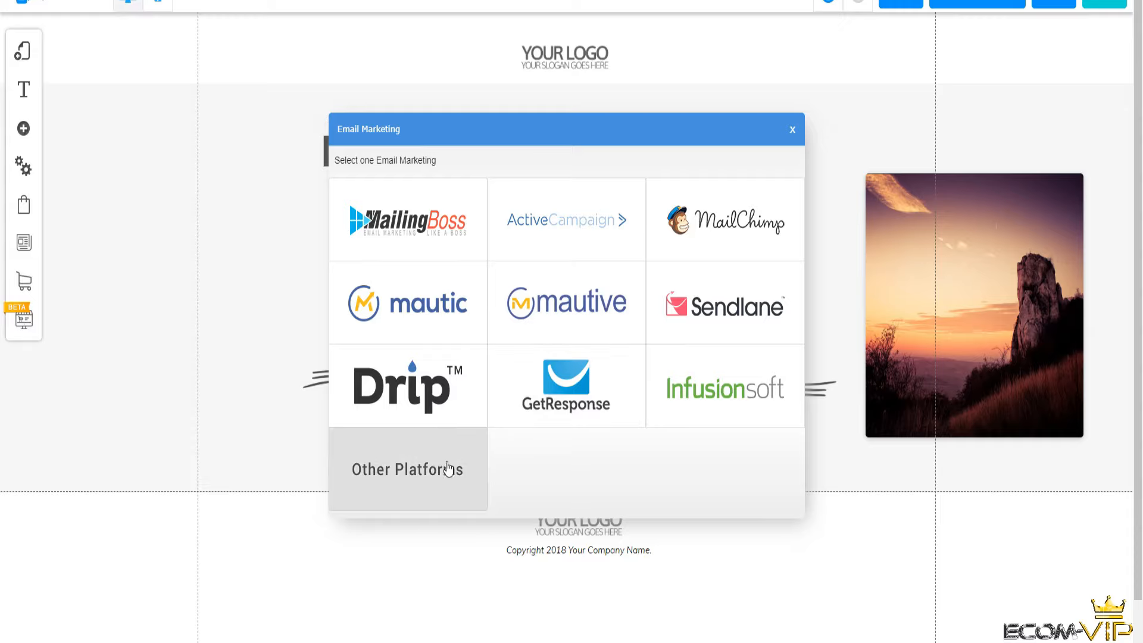
click(415, 241)
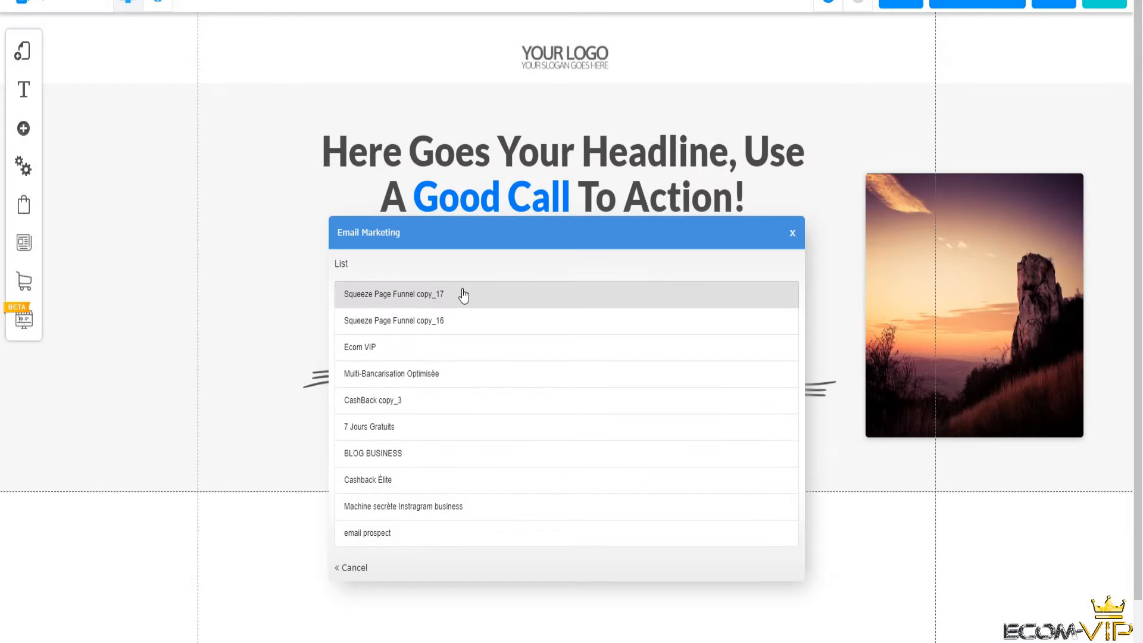
click(464, 295)
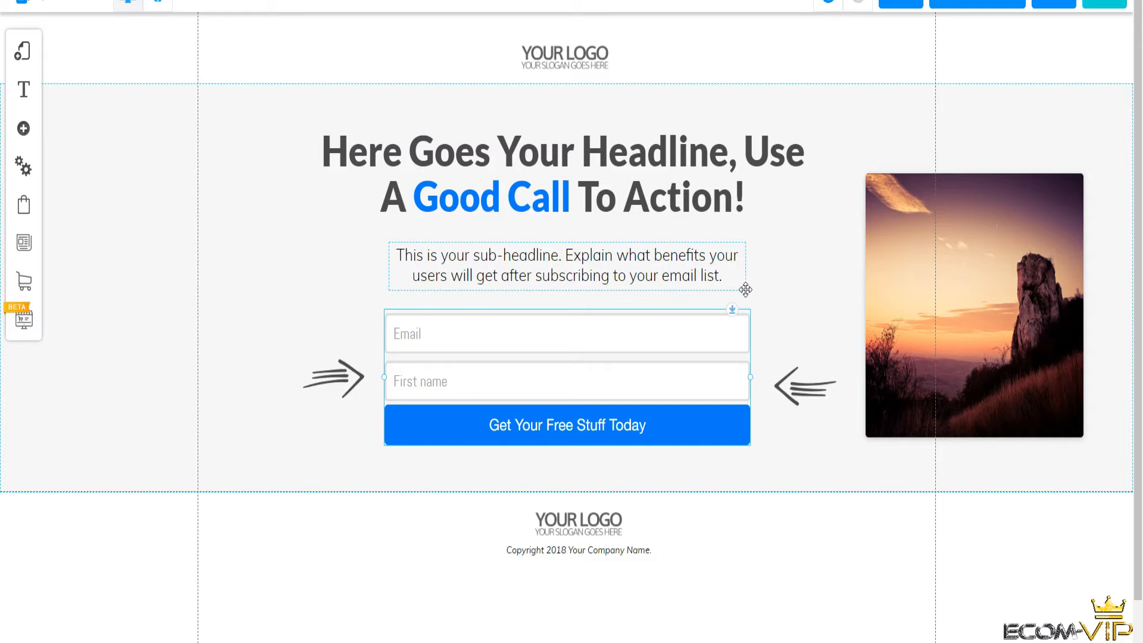
Step: Delete the sub-headline above the opt-in form
mouse_move(695, 277)
mouse_down()
mouse_move(544, 276)
mouse_move(698, 293)
mouse_up()
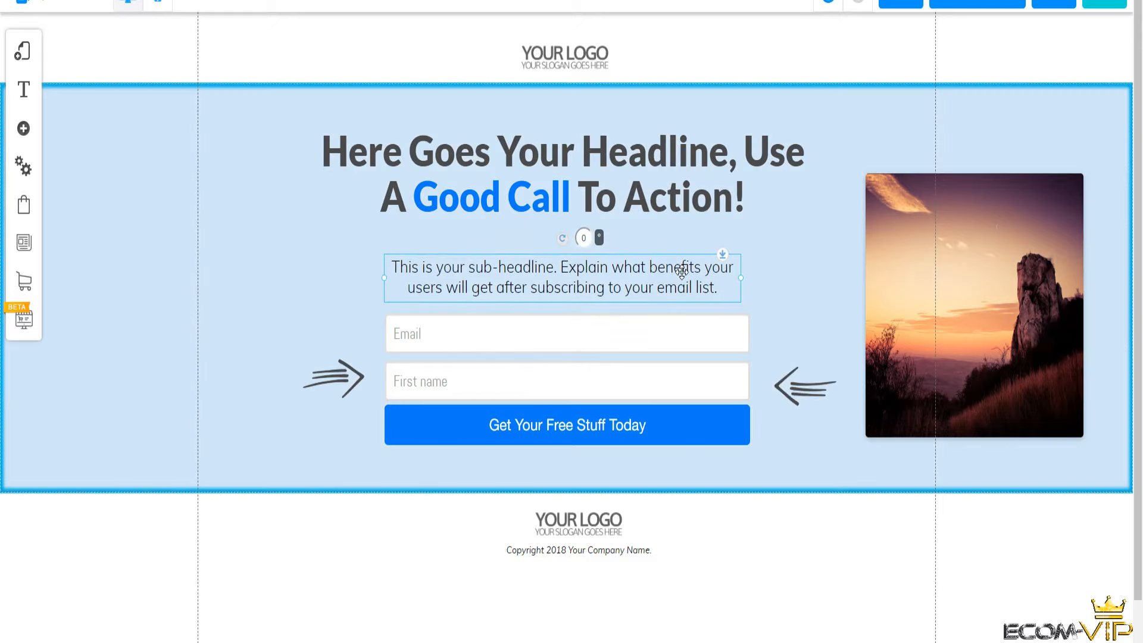
key(Delete)
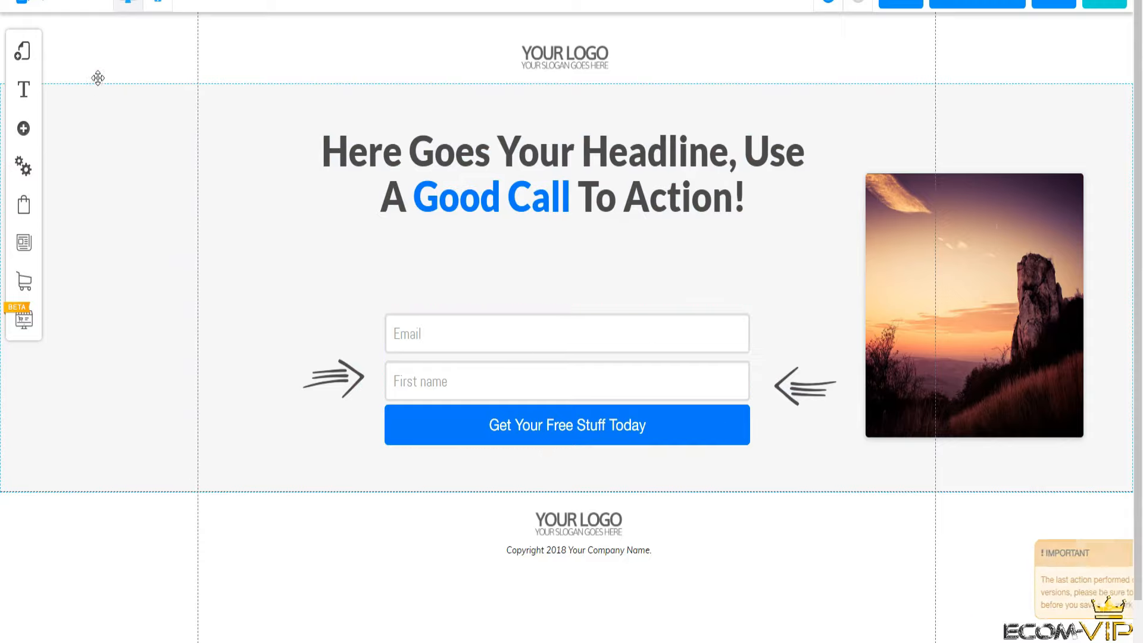
Step: Switch to the Thank You page and shift the Call To Action button toward the left side of the white box
click(79, 6)
click(58, 98)
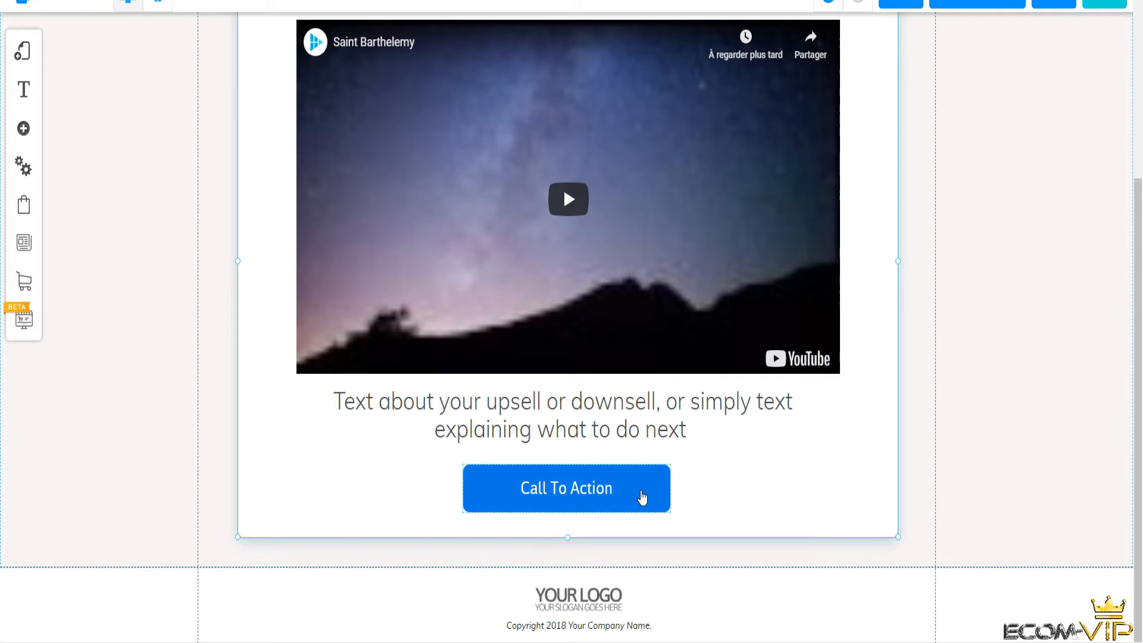
drag(643, 497, 507, 497)
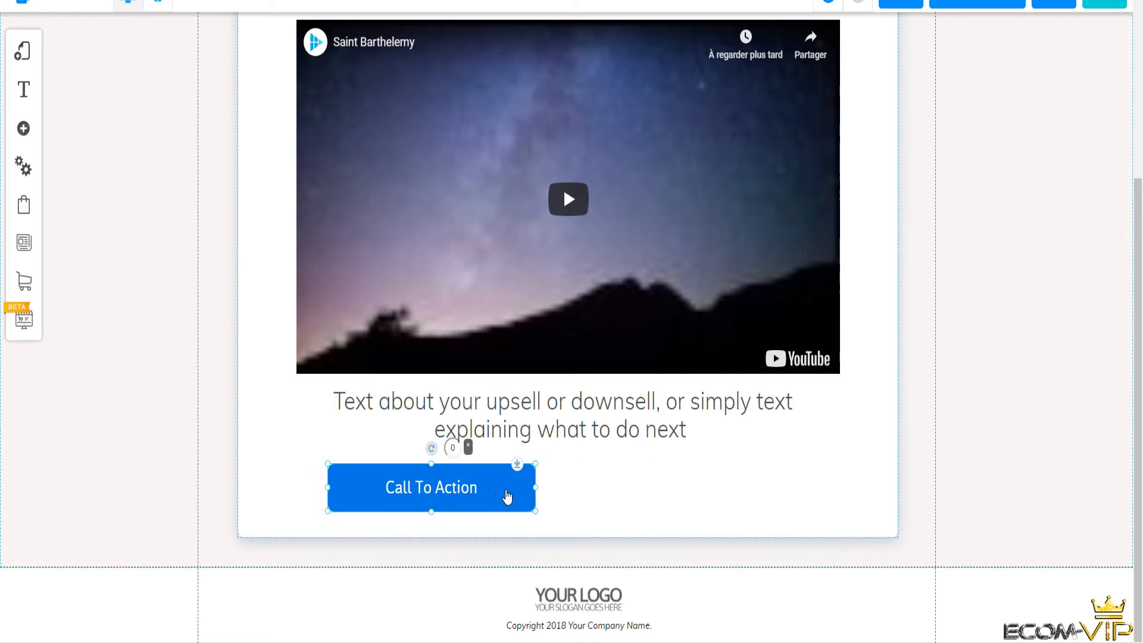
Step: Add the rounded purple BUY NOW button beside the Call To Action button, below the upsell text
click(23, 129)
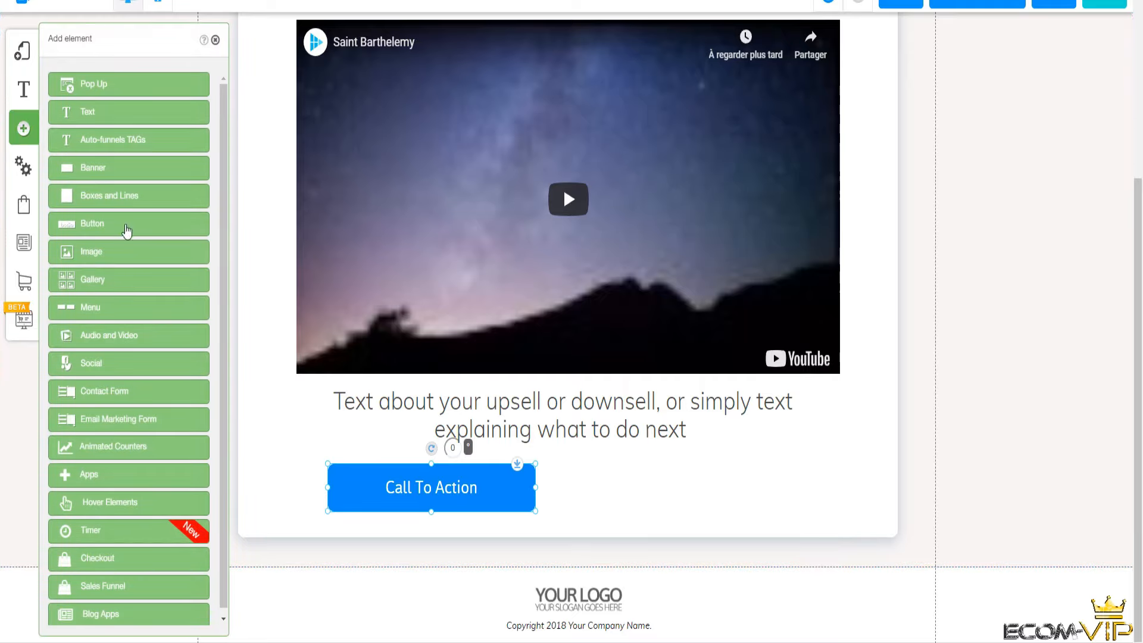
click(124, 232)
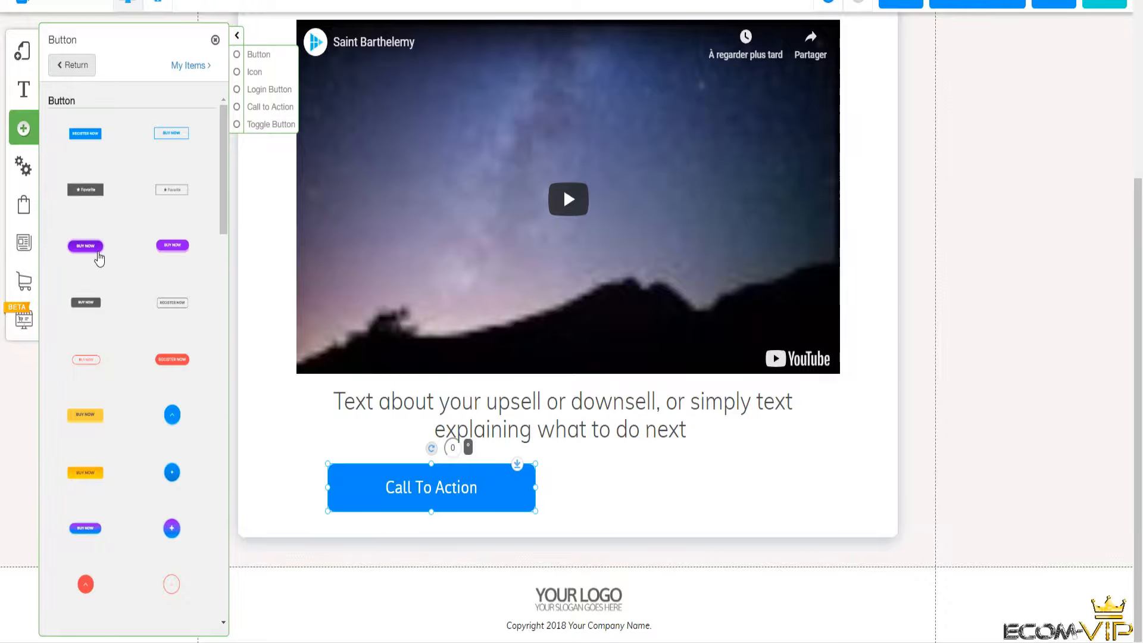
drag(98, 260, 794, 480)
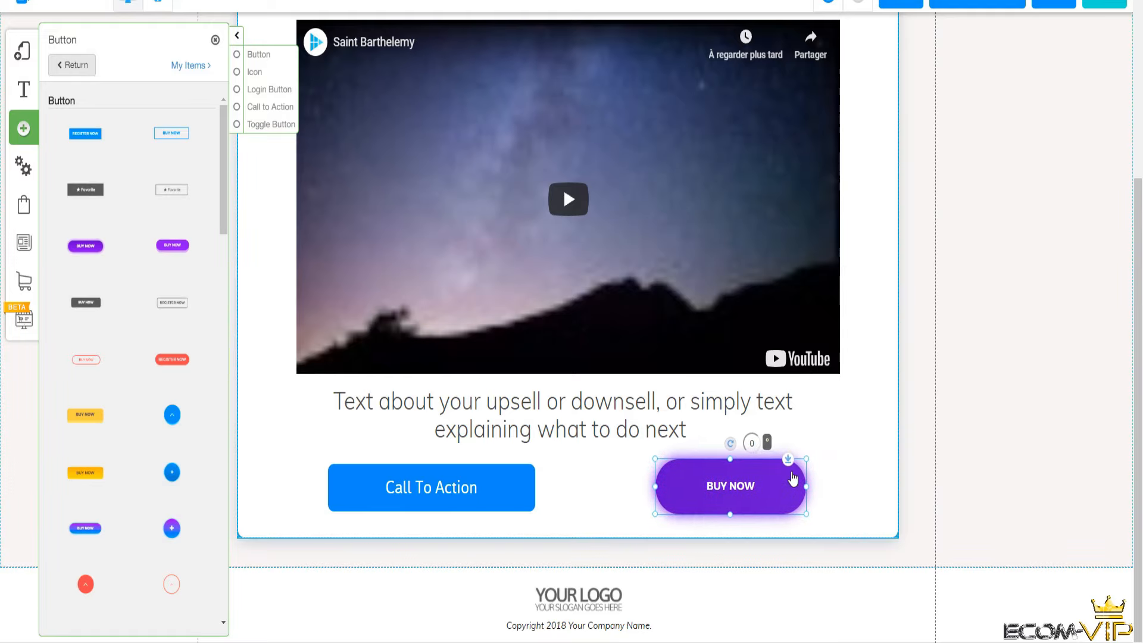
Step: Set the BUY NOW button's hover background color to orange in place of the gradient
click(719, 496)
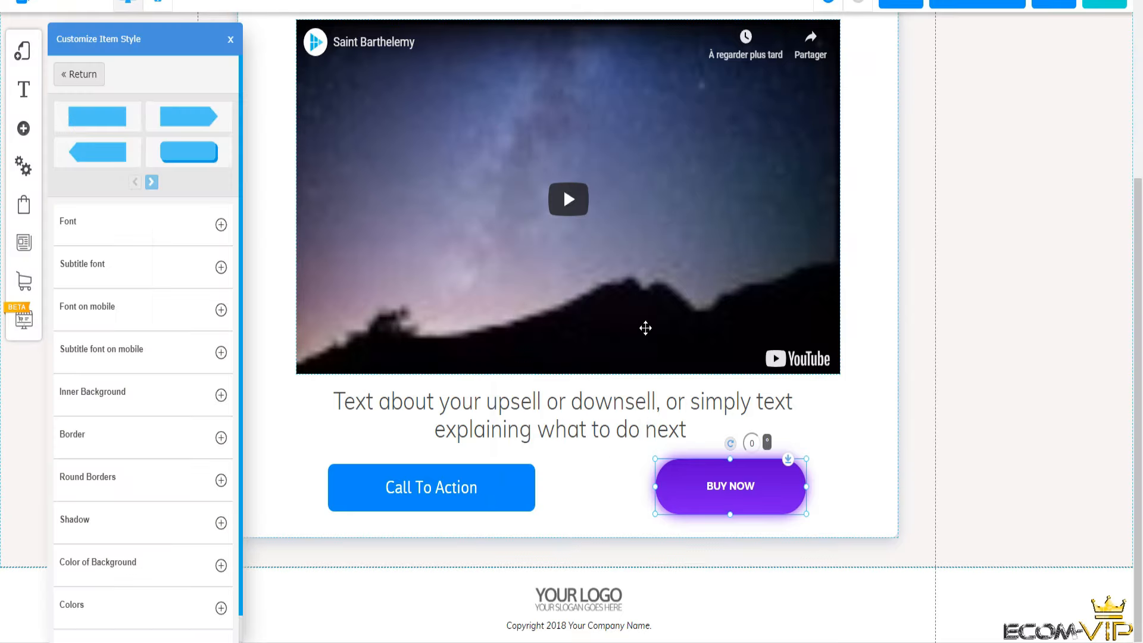
scroll(140, 337, down, 1)
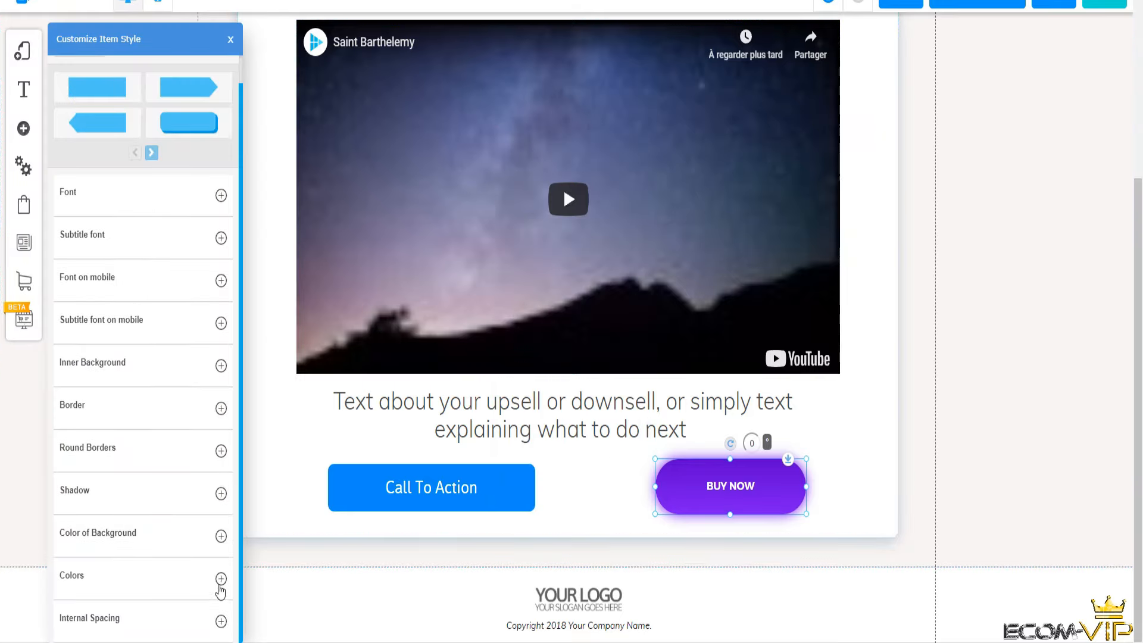
click(221, 537)
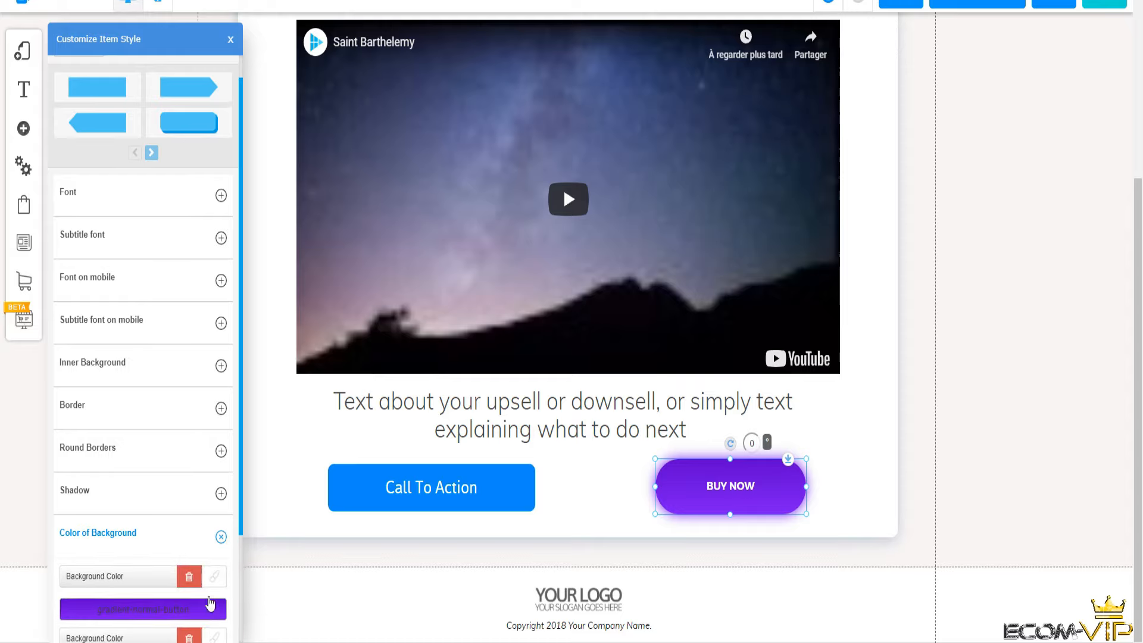
scroll(218, 539, down, 4)
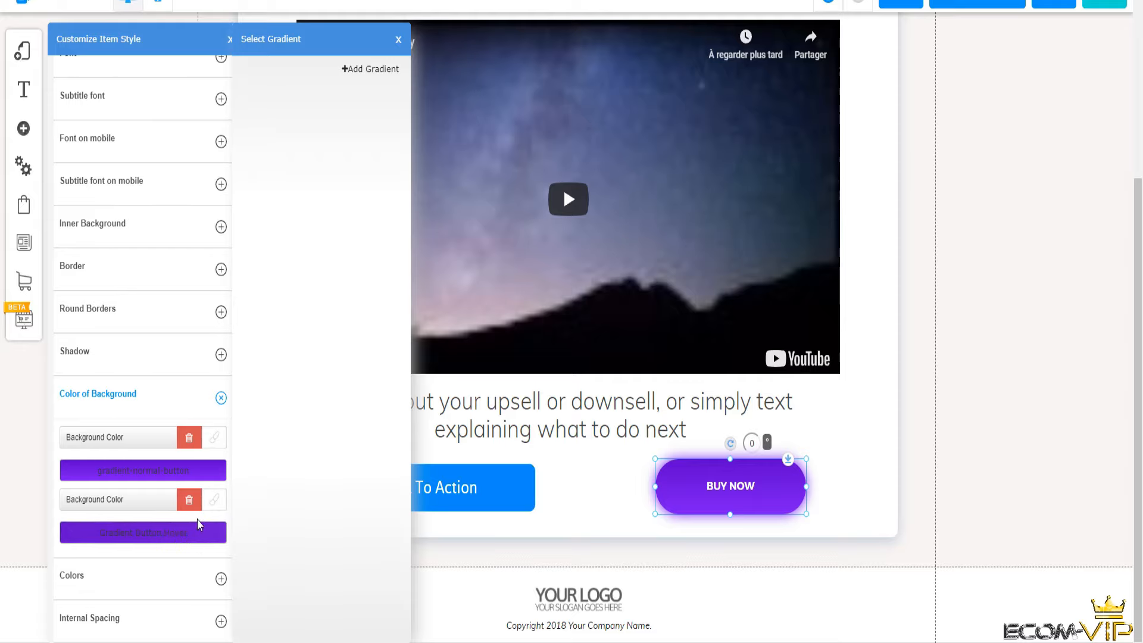
click(214, 500)
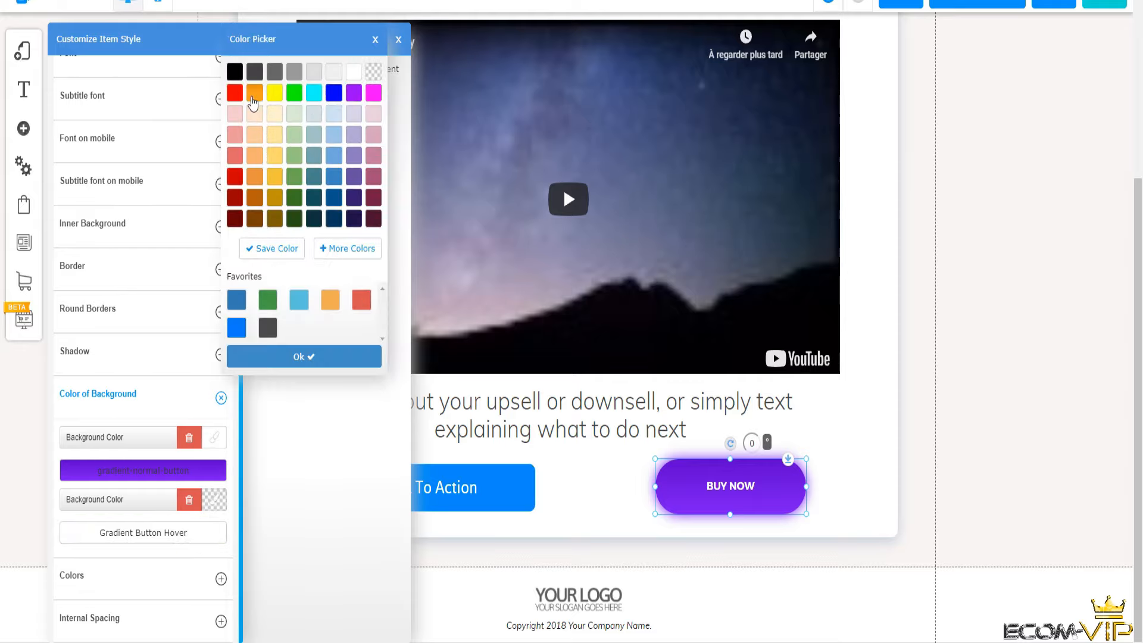
click(253, 102)
click(299, 357)
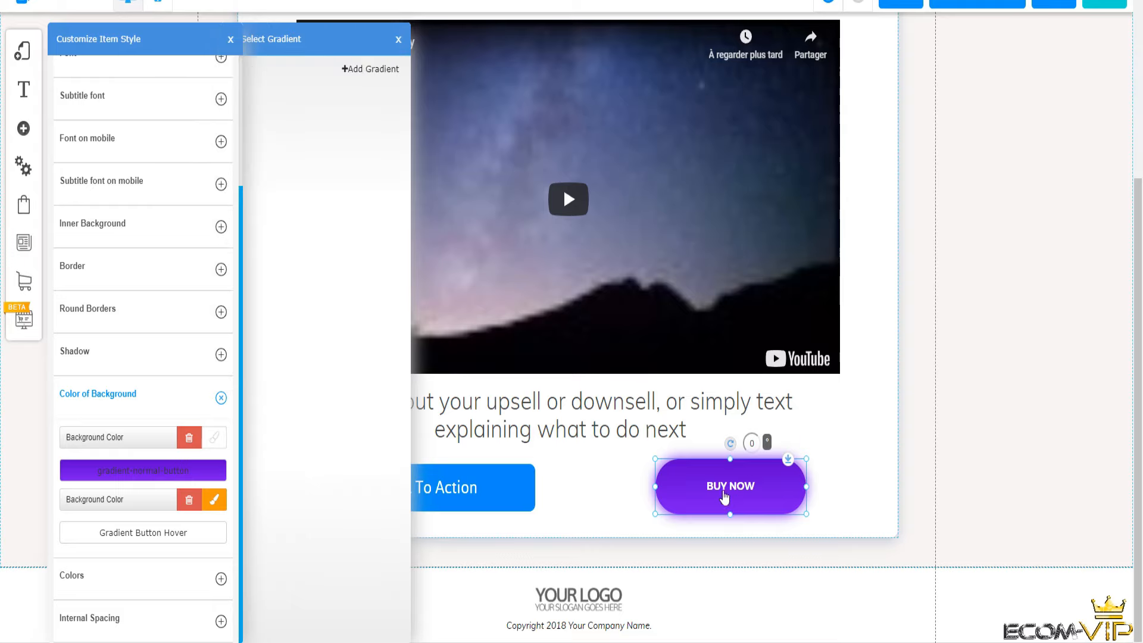
click(399, 40)
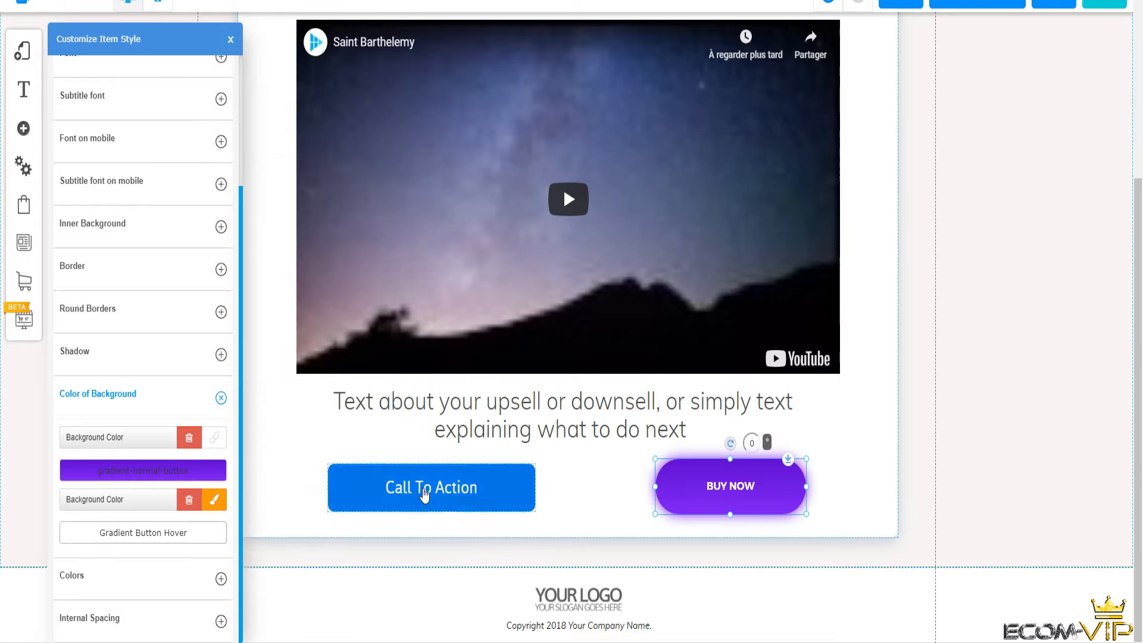
Step: Change the BUY NOW button's normal background color to bright green and finish customizing its style
click(215, 439)
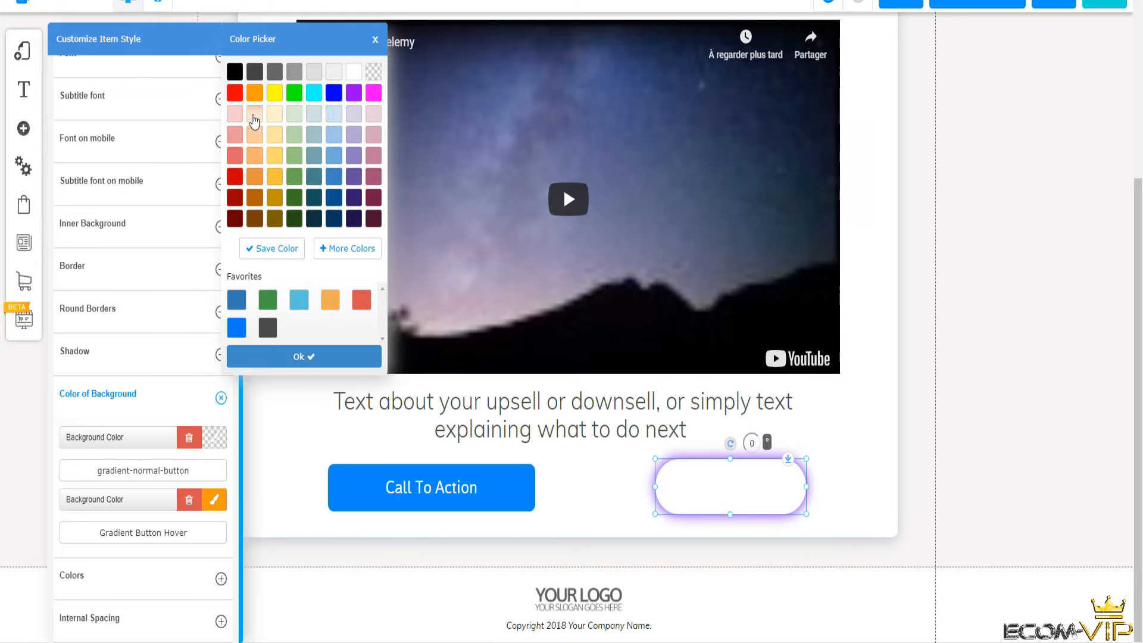
click(293, 103)
click(333, 356)
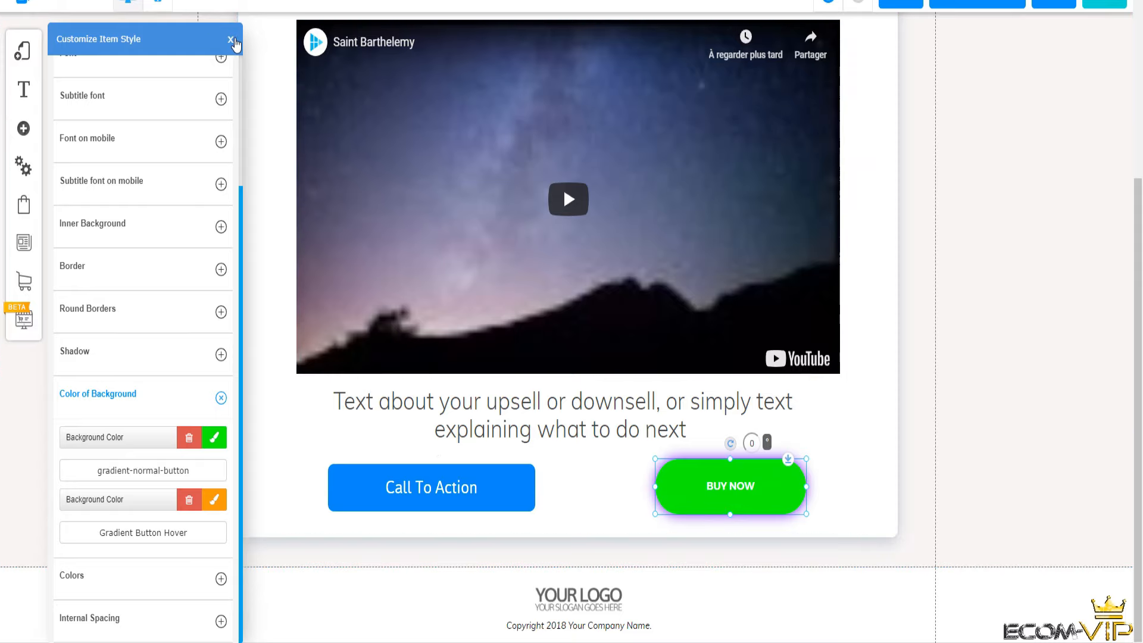
click(231, 40)
scroll(798, 472, up, 5)
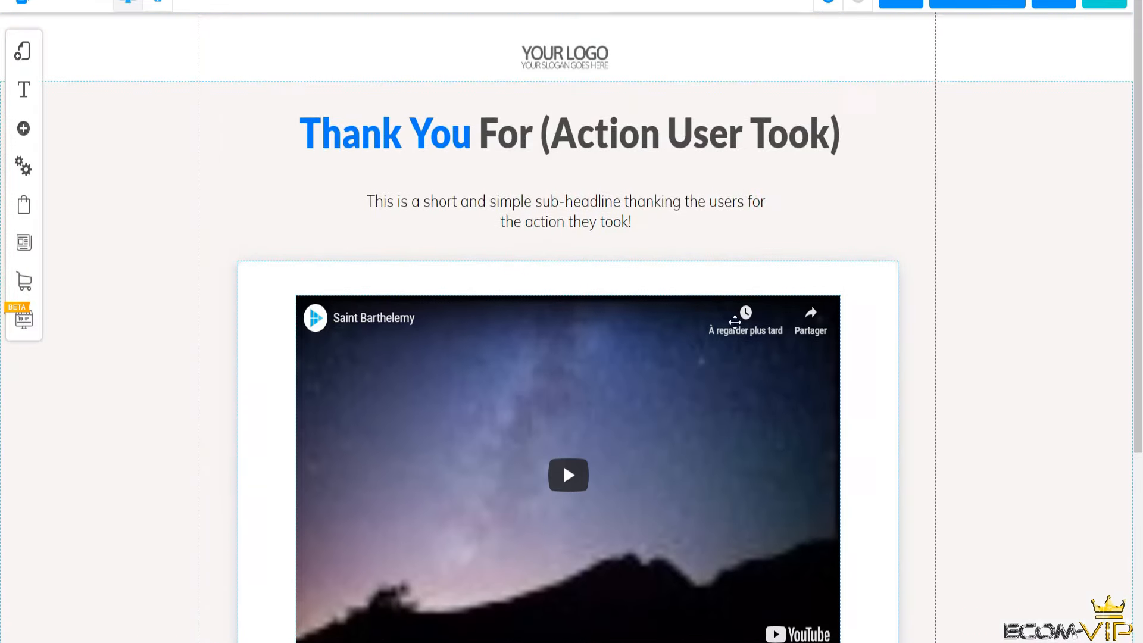
scroll(735, 322, down, 5)
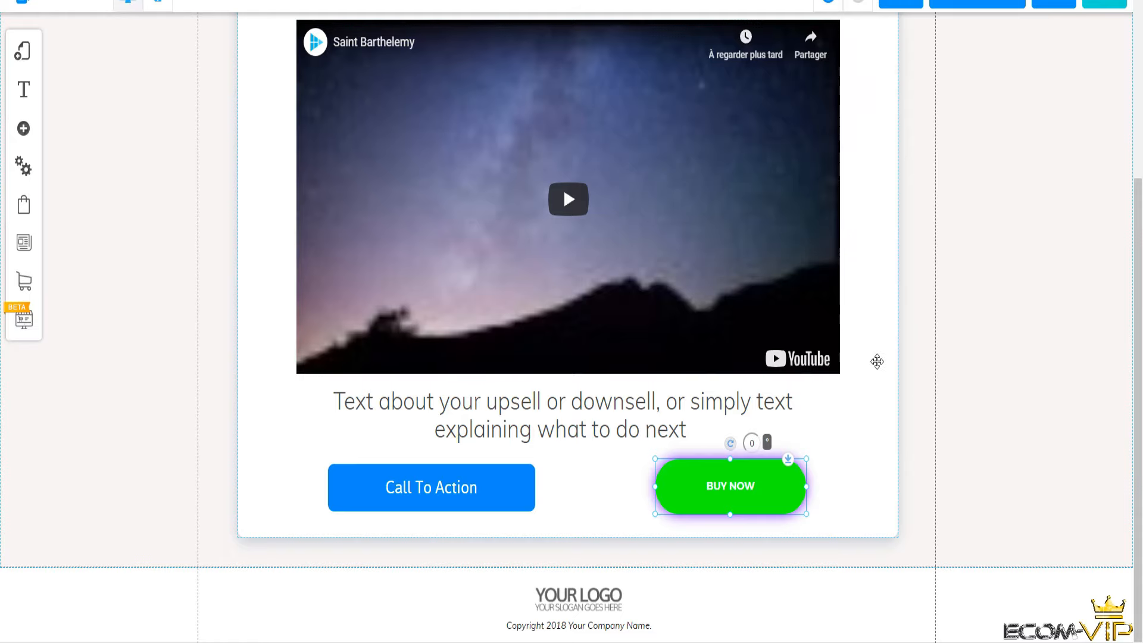
scroll(773, 196, up, 4)
scroll(777, 456, down, 4)
Step: Add a page named Blank Page from the blank template to the Squeeze Page Funnel layout and move its footer lower
click(24, 58)
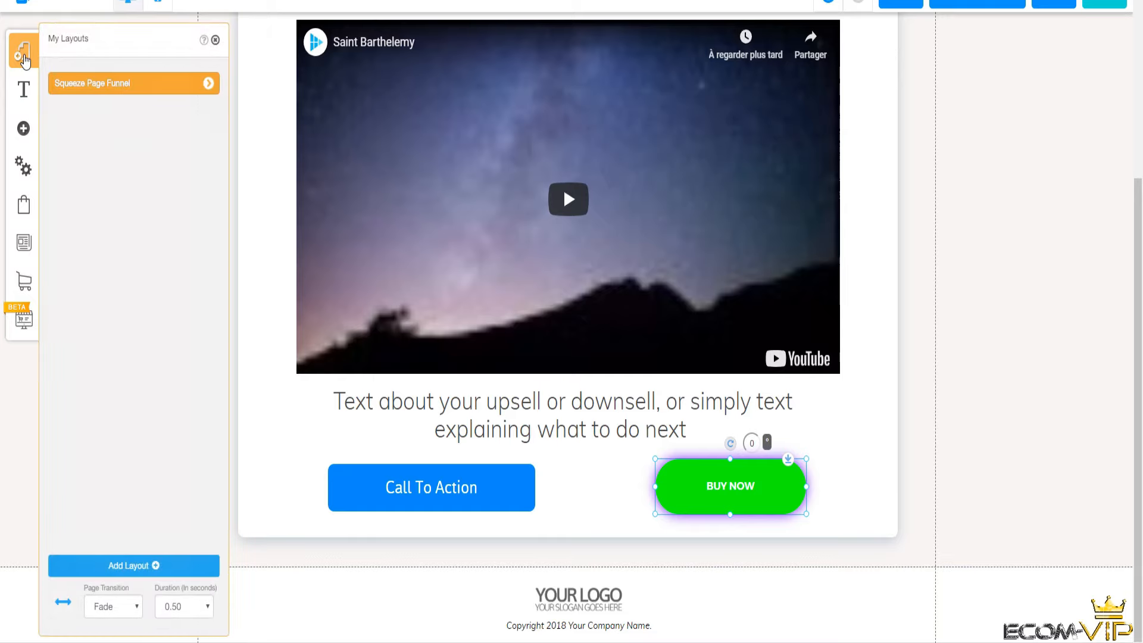
click(208, 84)
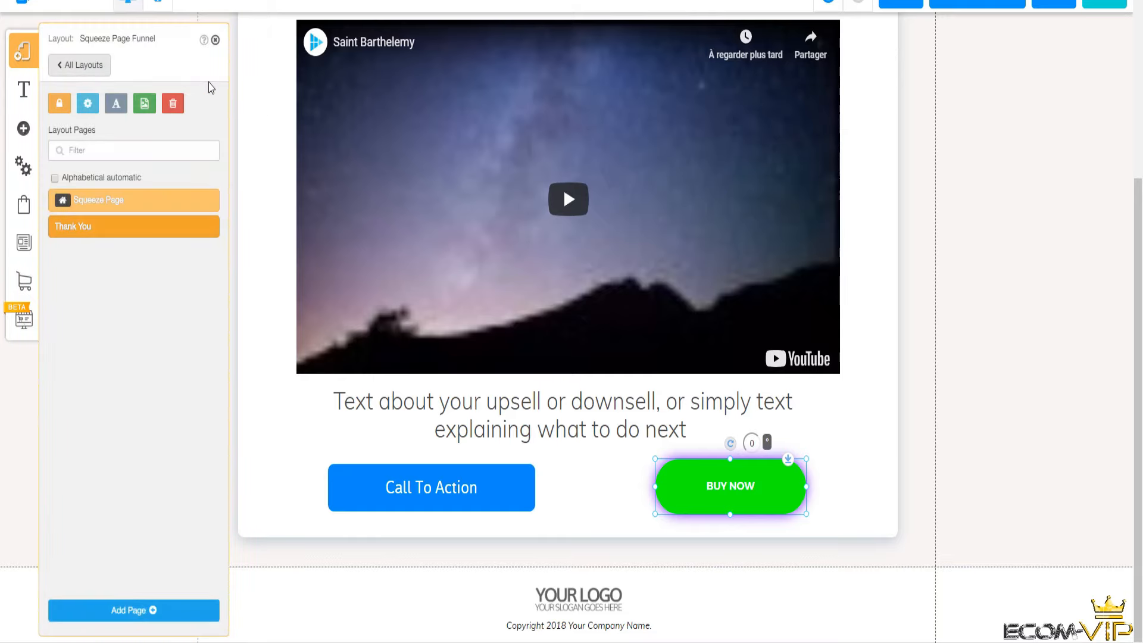
click(152, 612)
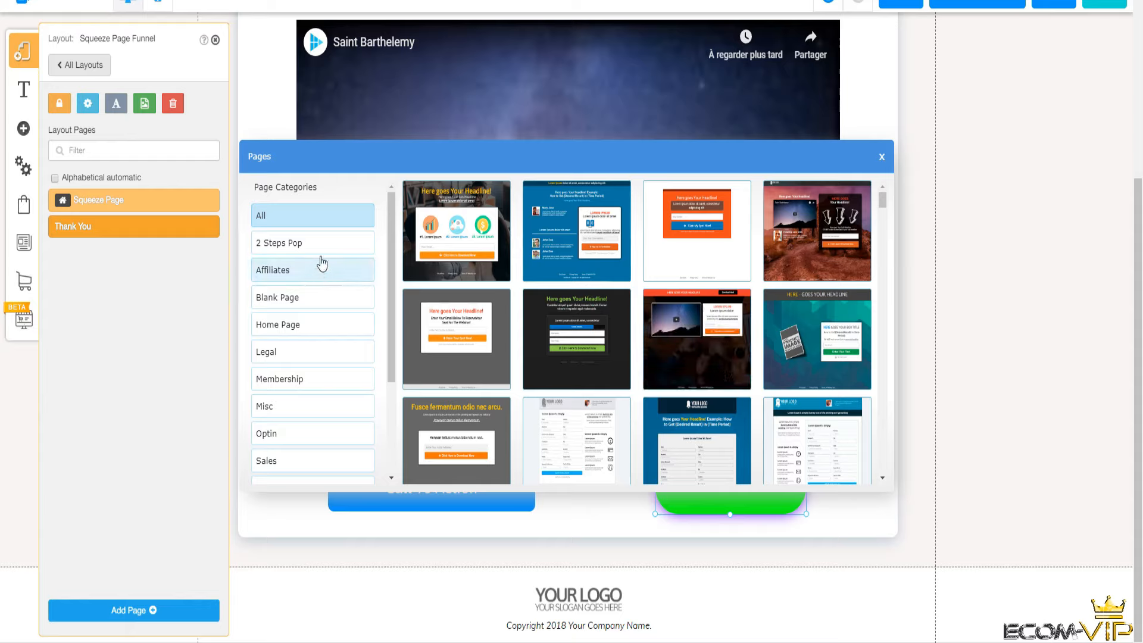
click(329, 305)
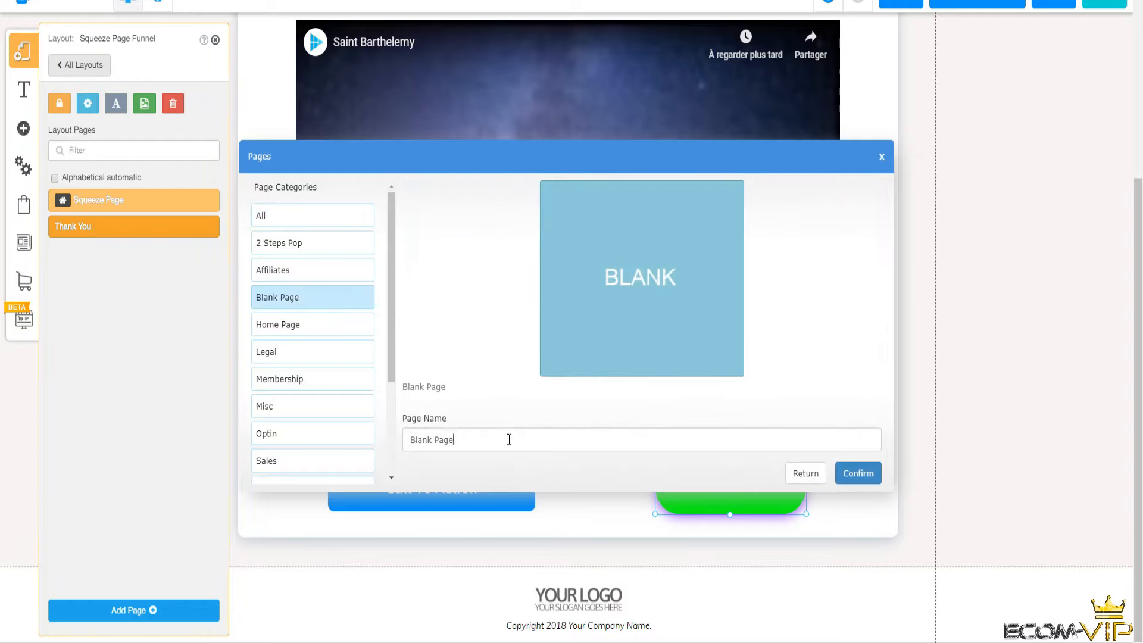
click(509, 439)
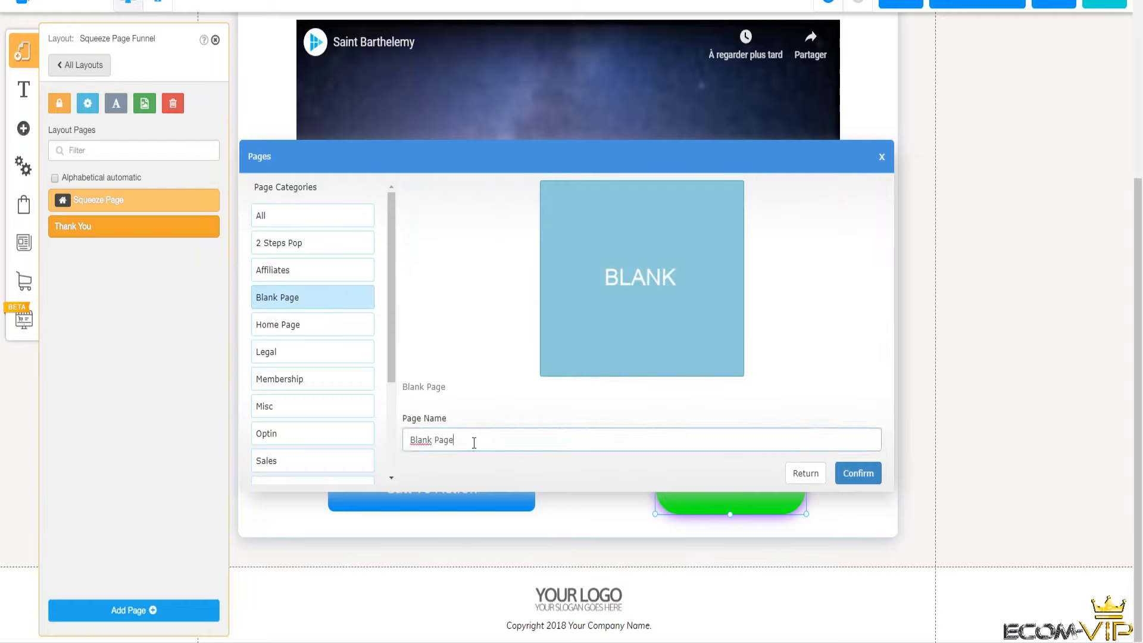
click(873, 472)
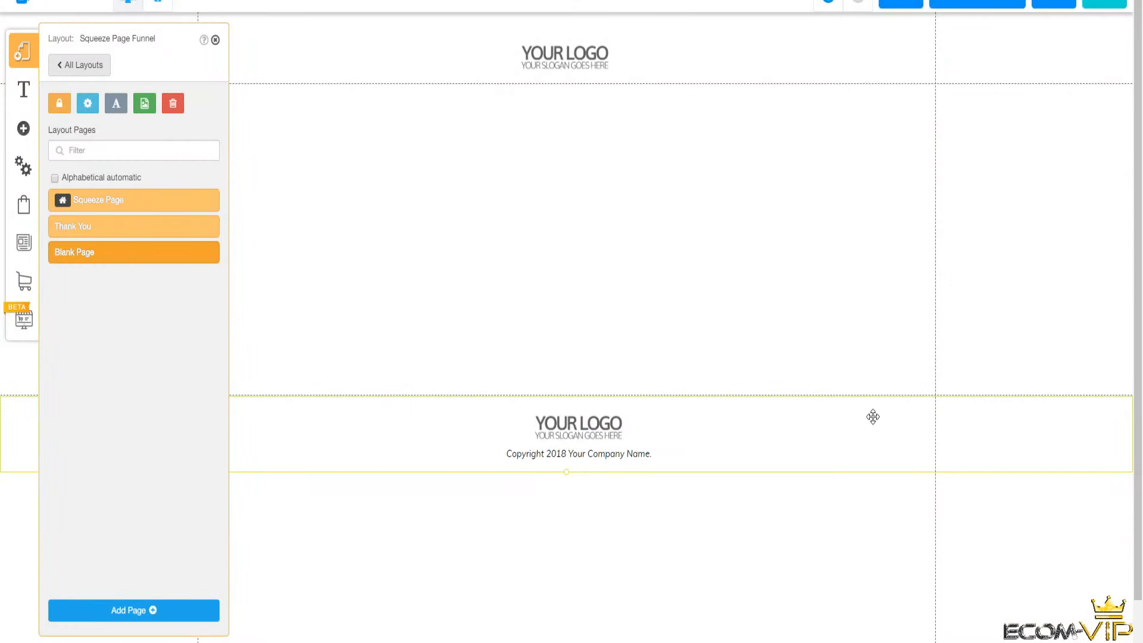
drag(873, 416, 888, 627)
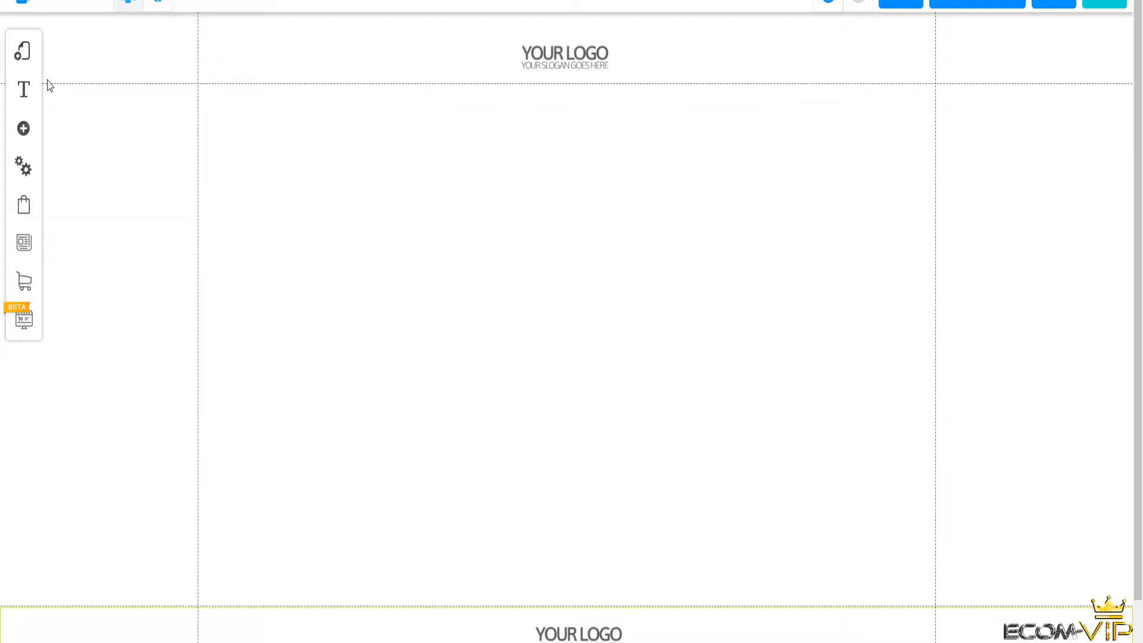
Step: Return to the Thank You page and set the green BUY NOW button's action to open Blank Page
click(37, 3)
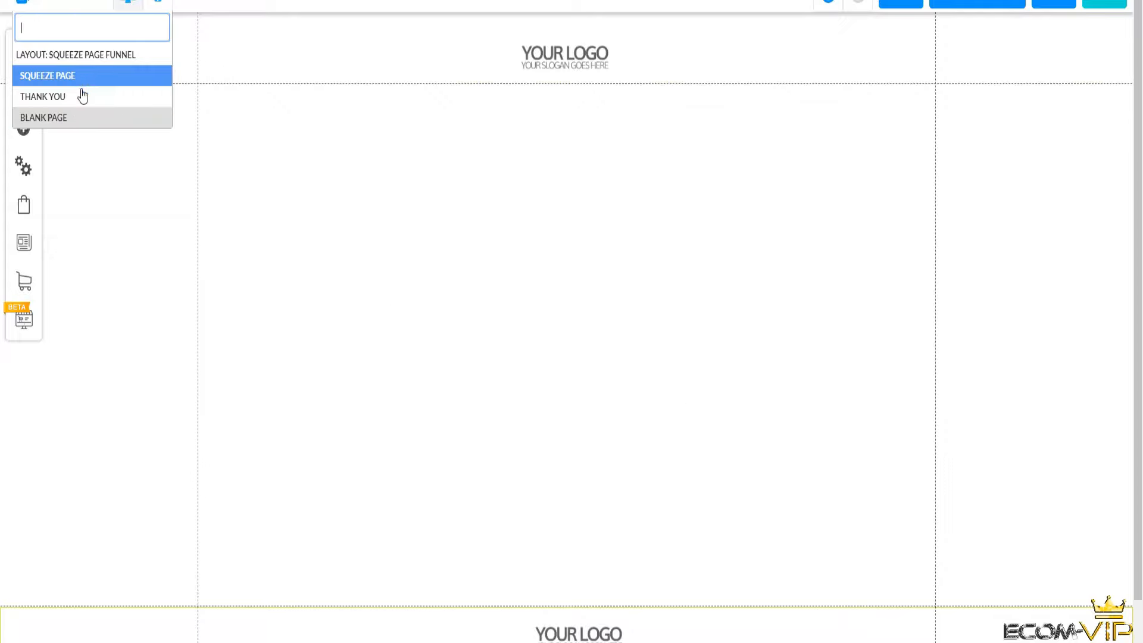
click(81, 104)
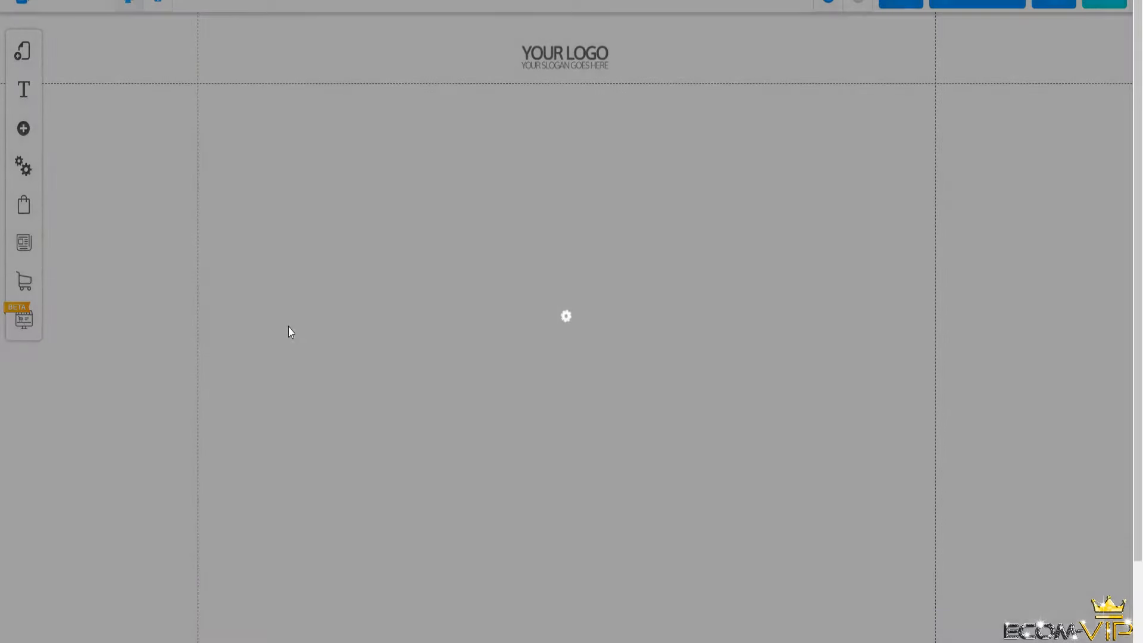
scroll(653, 424, down, 5)
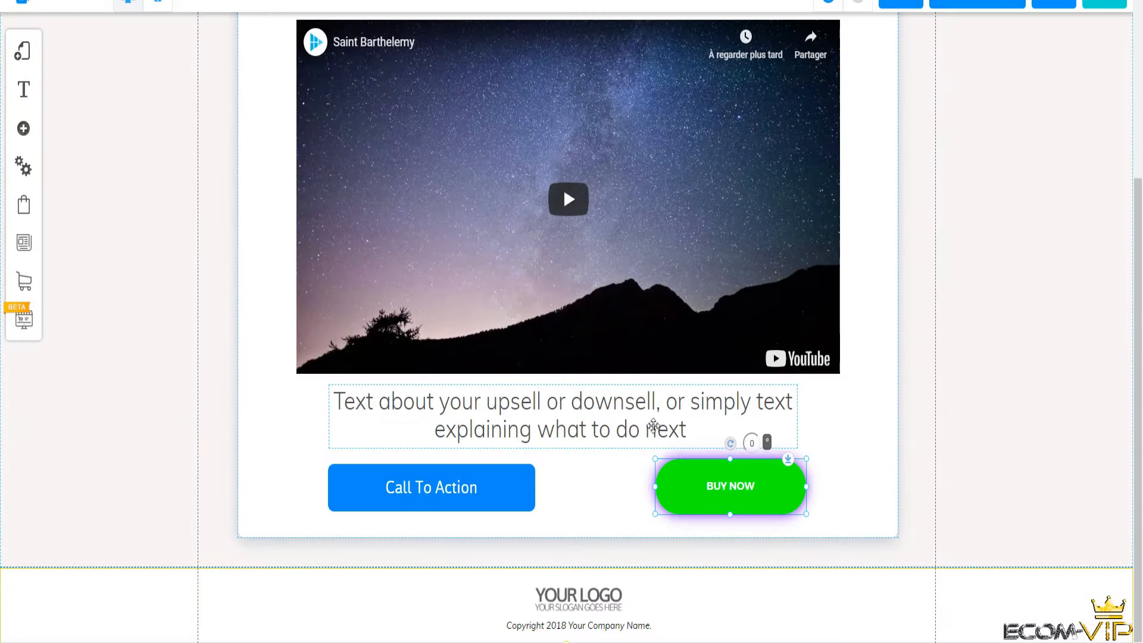
right_click(765, 485)
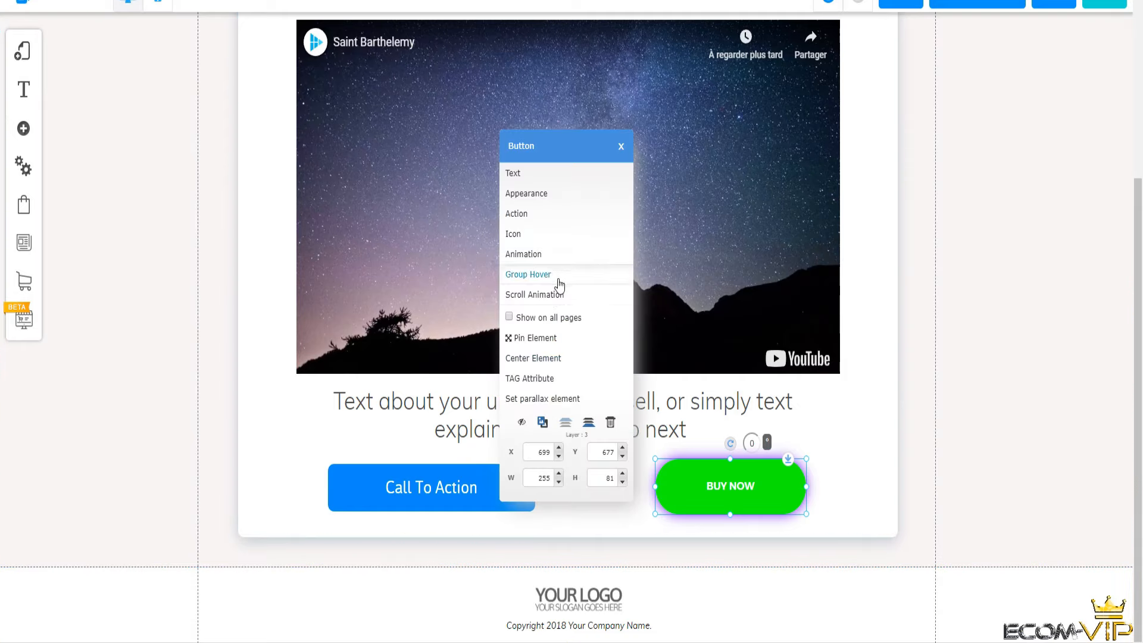
click(544, 215)
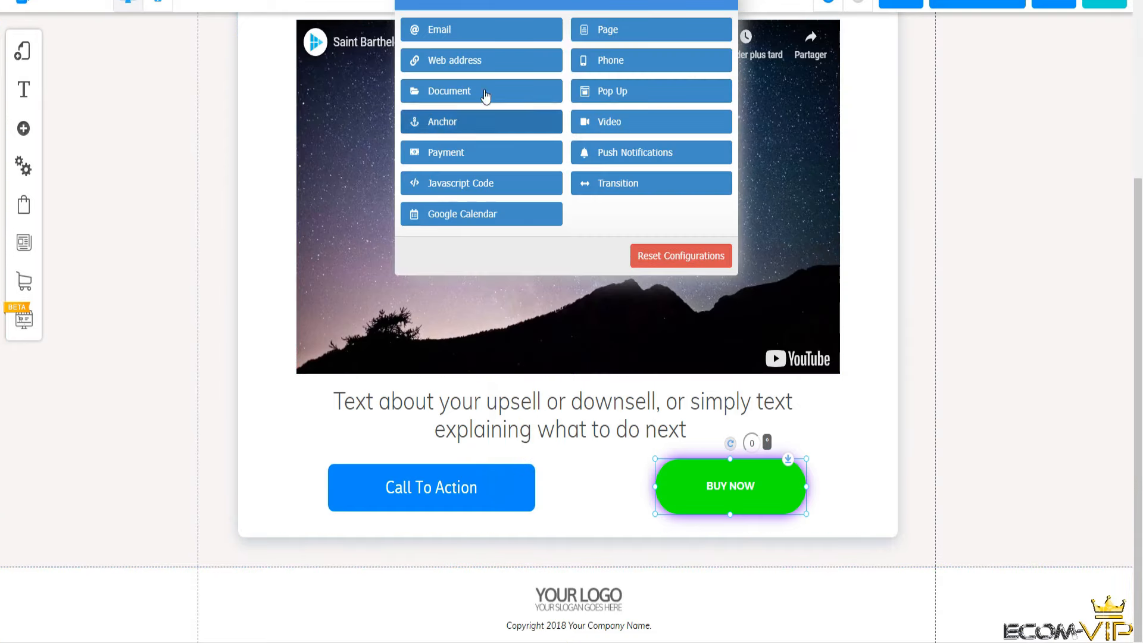
click(677, 36)
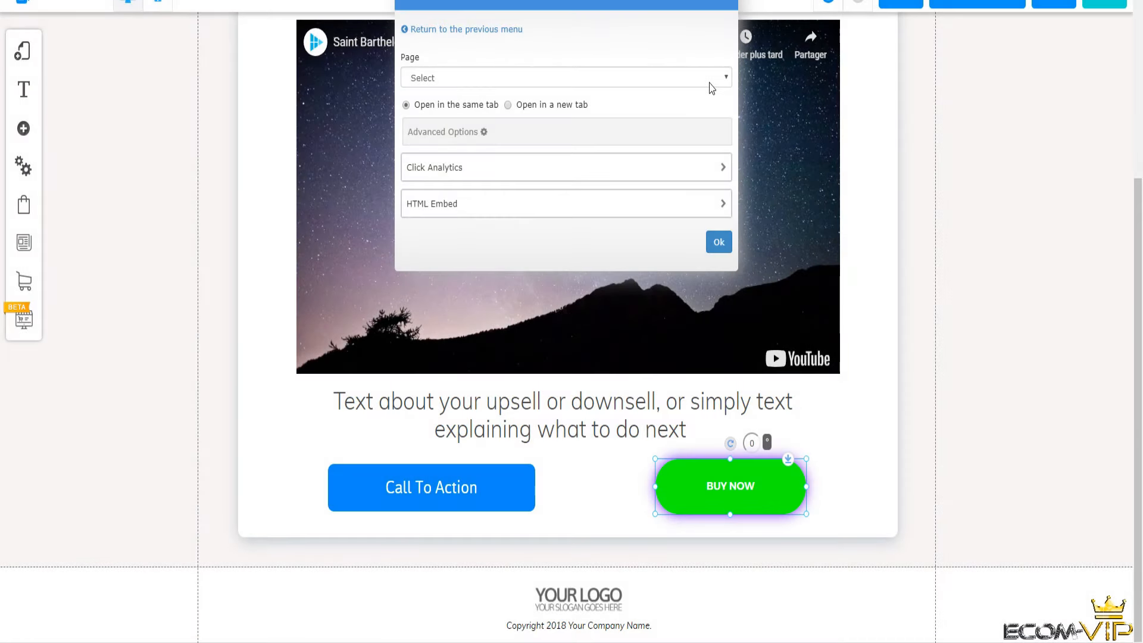
click(711, 82)
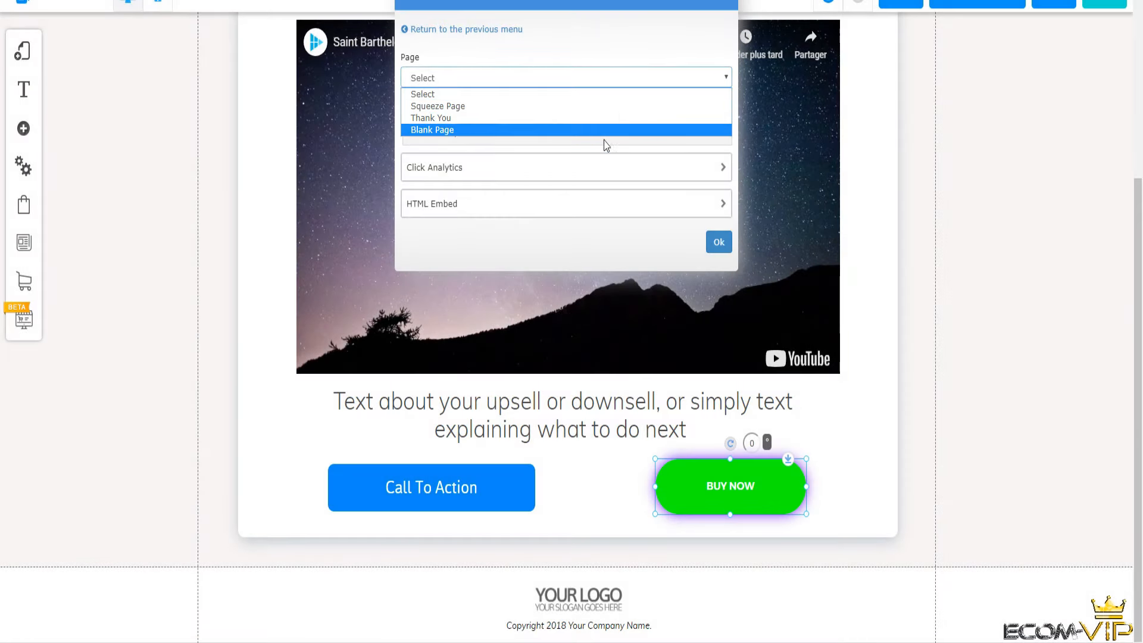
click(623, 130)
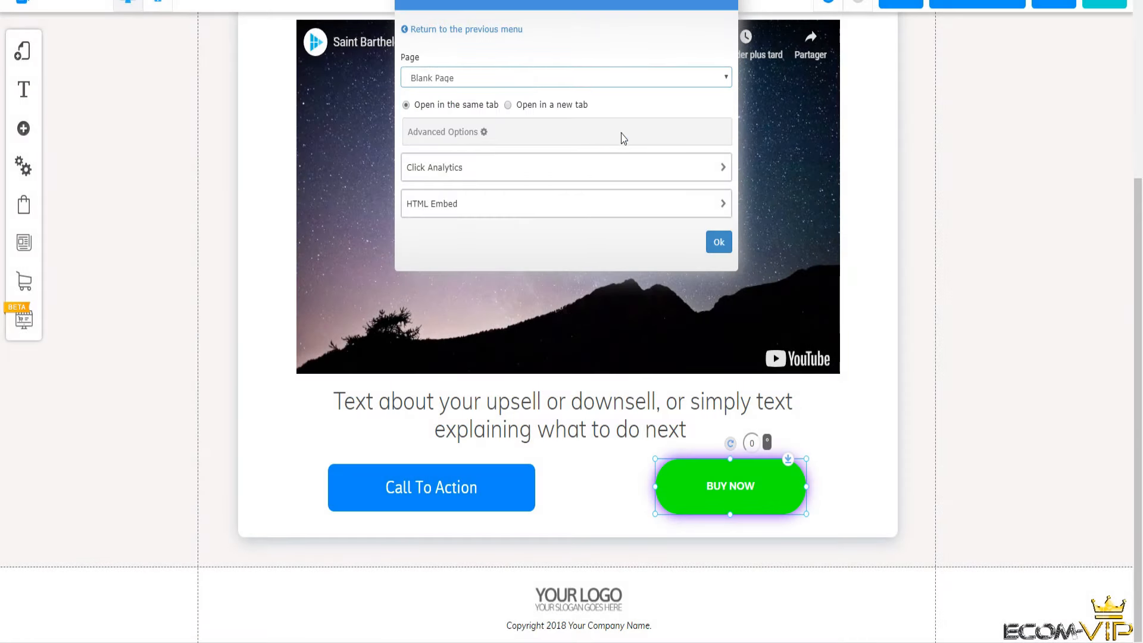
click(718, 243)
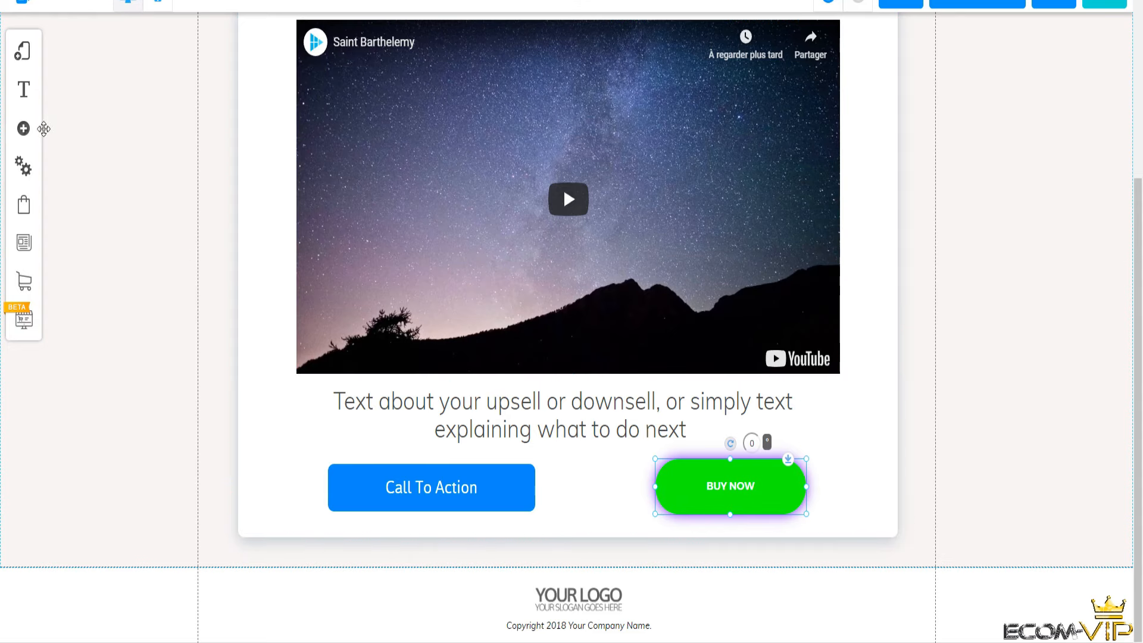
click(24, 129)
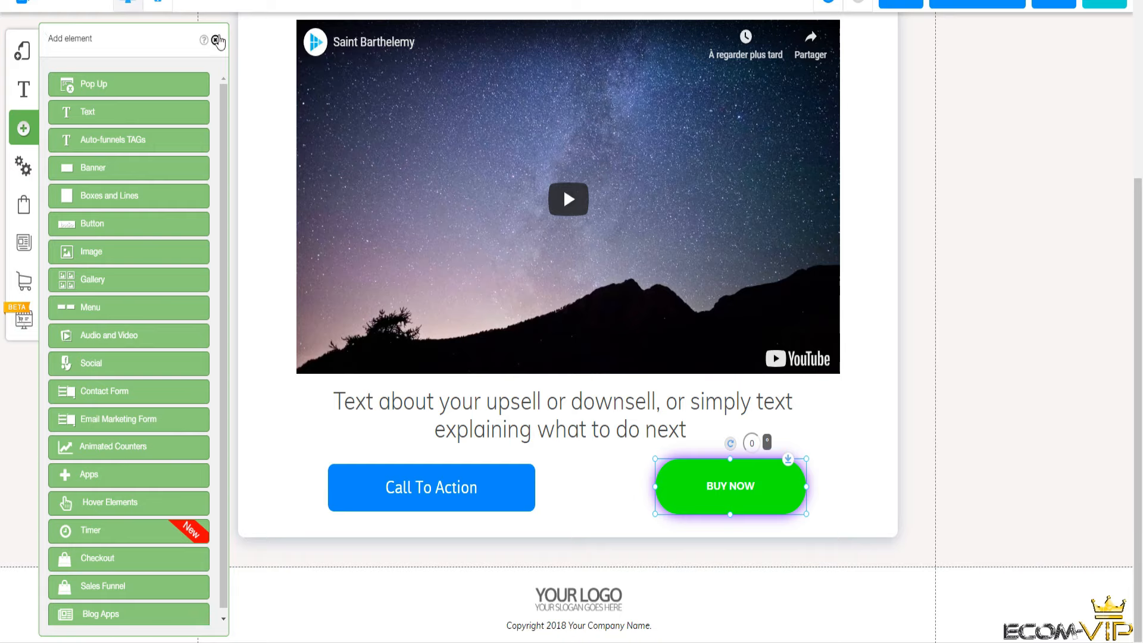
click(217, 40)
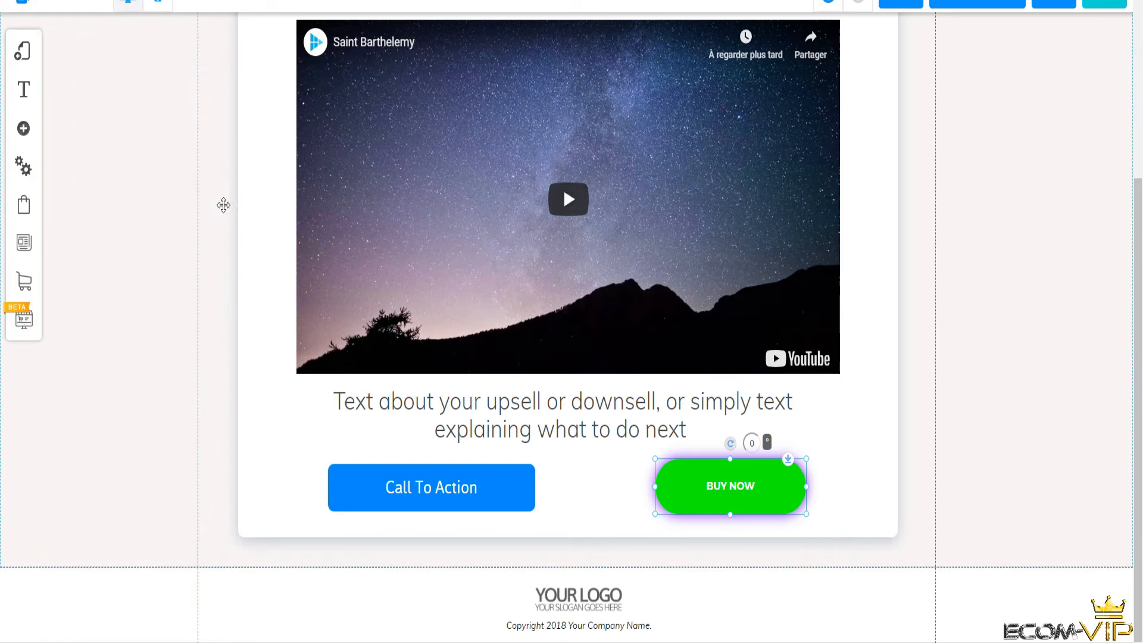